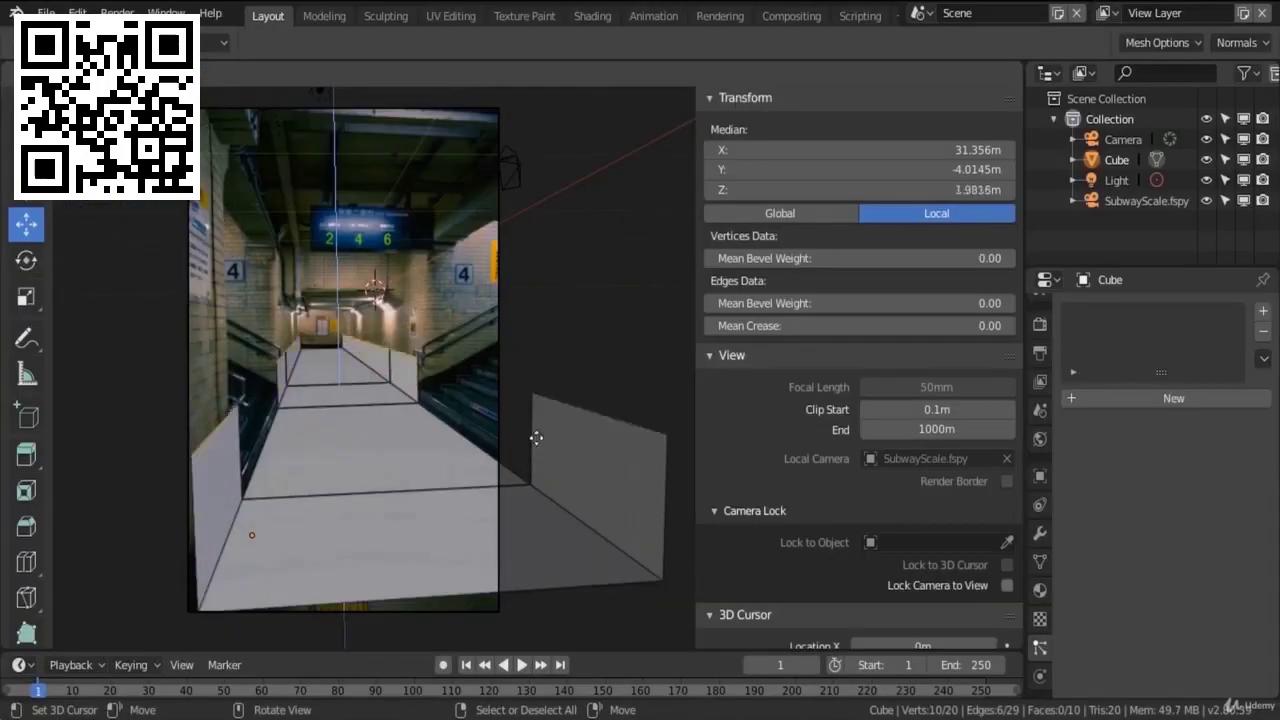
Step: Extrude the wall edges upward into new wall faces
key(e)
click(543, 400)
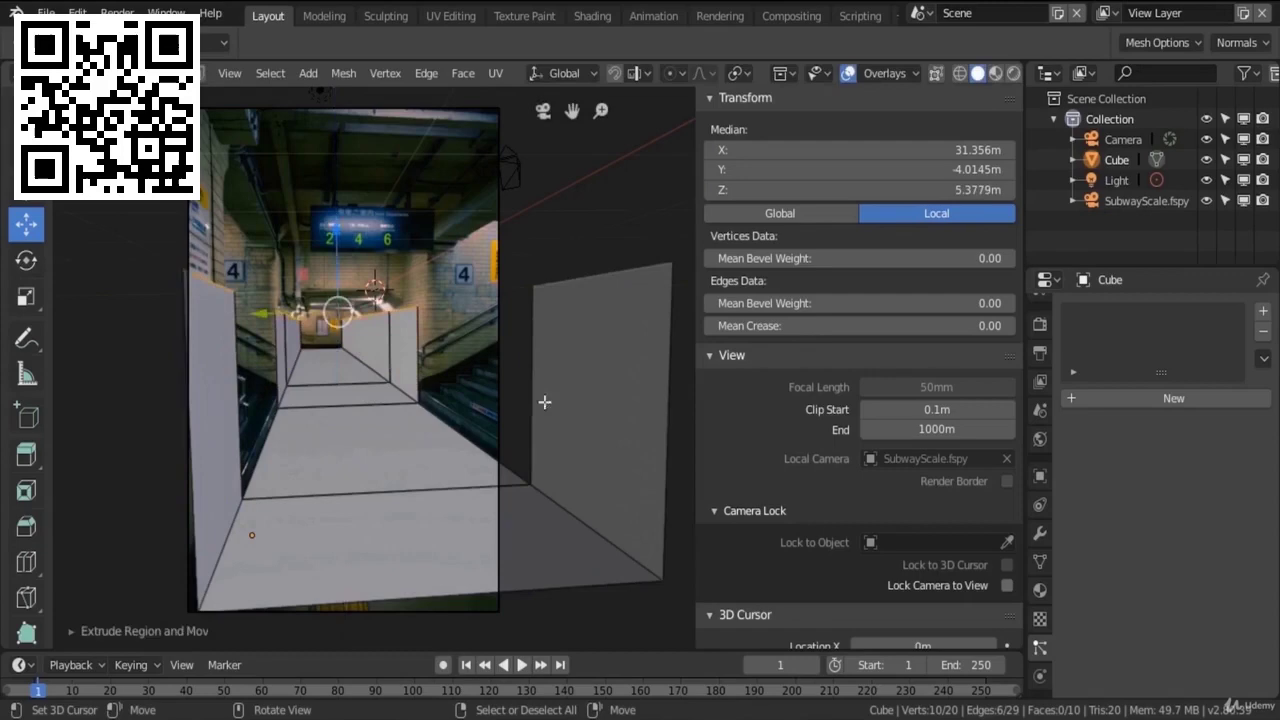
scroll(543, 400, up, 3)
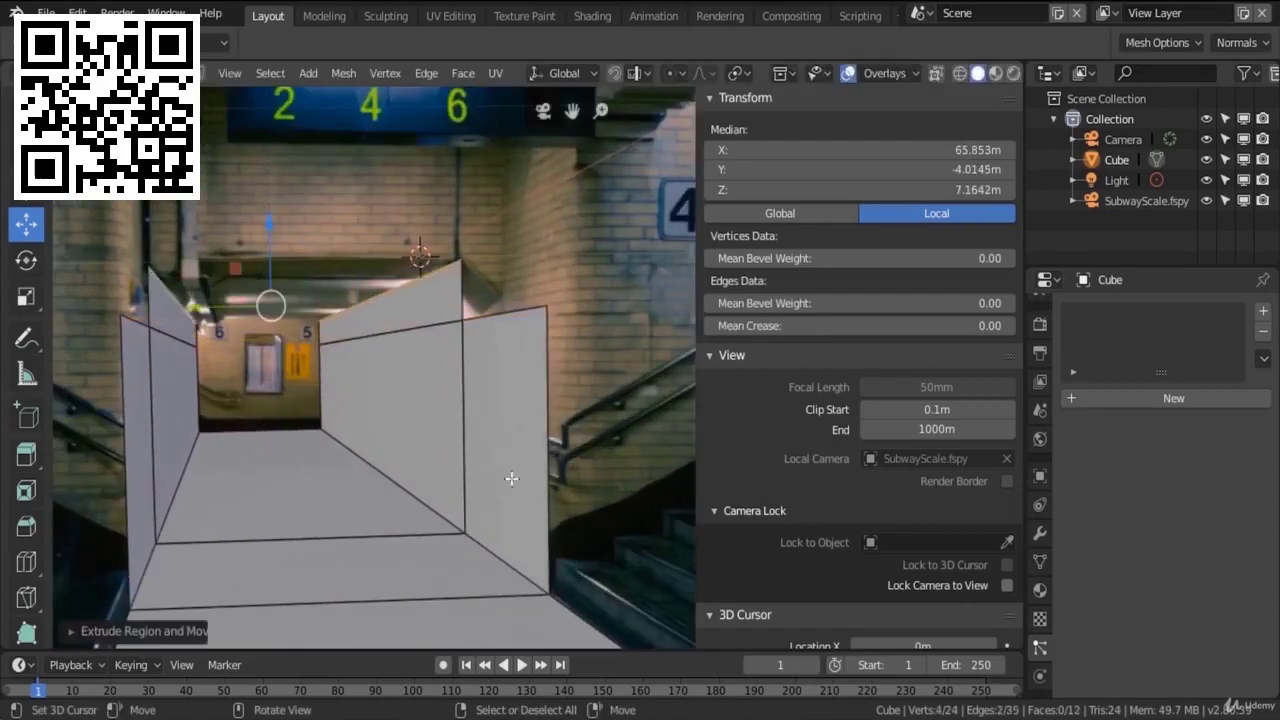
Step: Fill a ceiling face between the two wall tops and preview the scene rendered
key(f)
drag(443, 443, 420, 423)
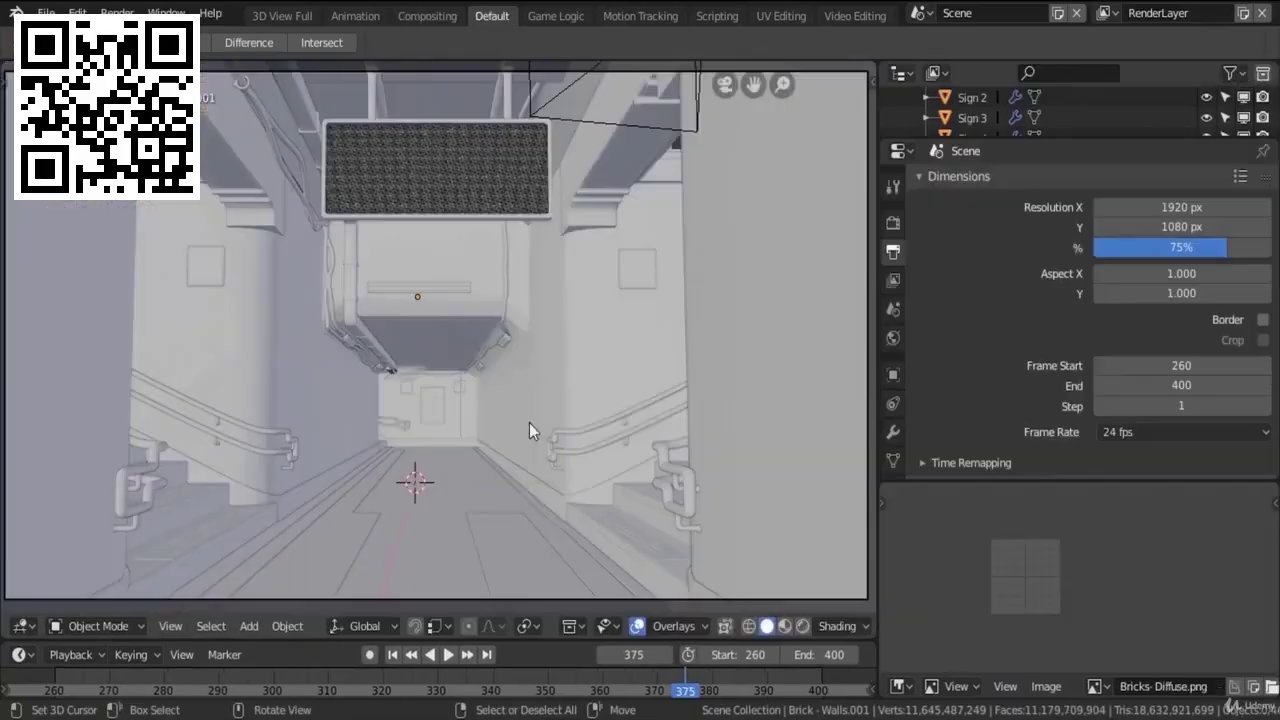
key(z)
click(537, 295)
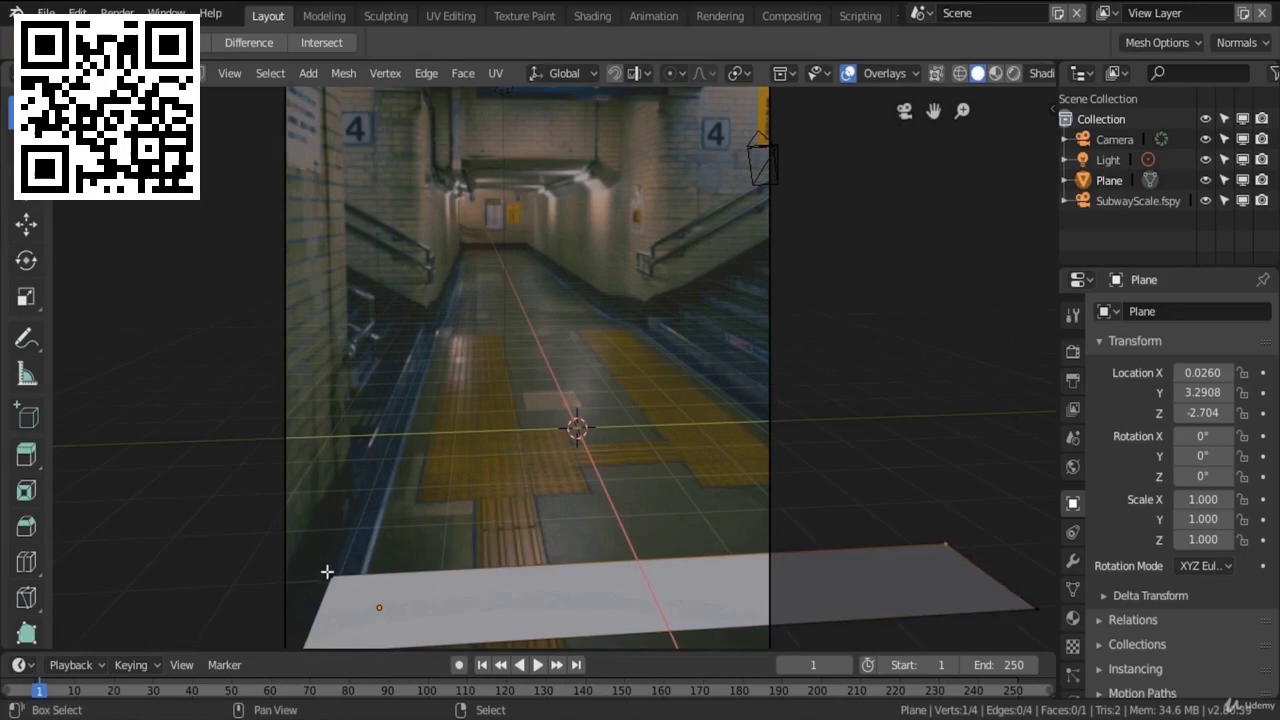
Step: Stretch the floor plane's far edge down the corridor and reposition the plane
click(27, 227)
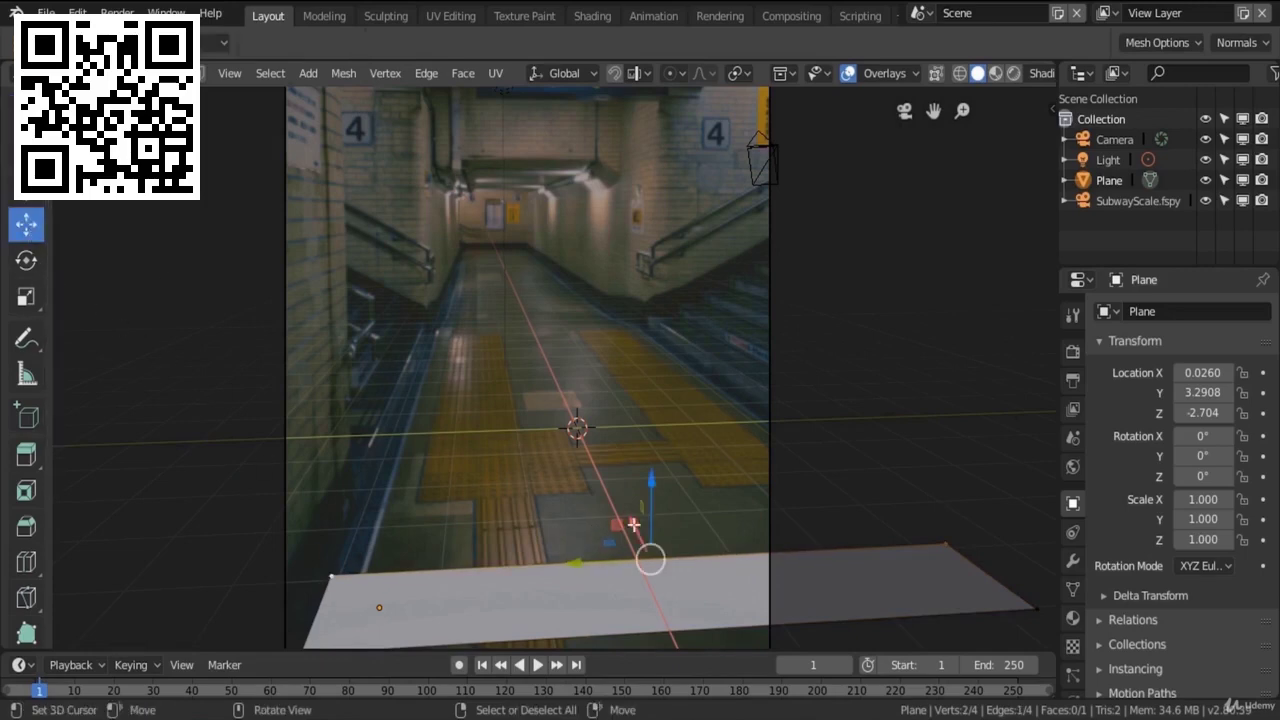
drag(633, 524, 383, 287)
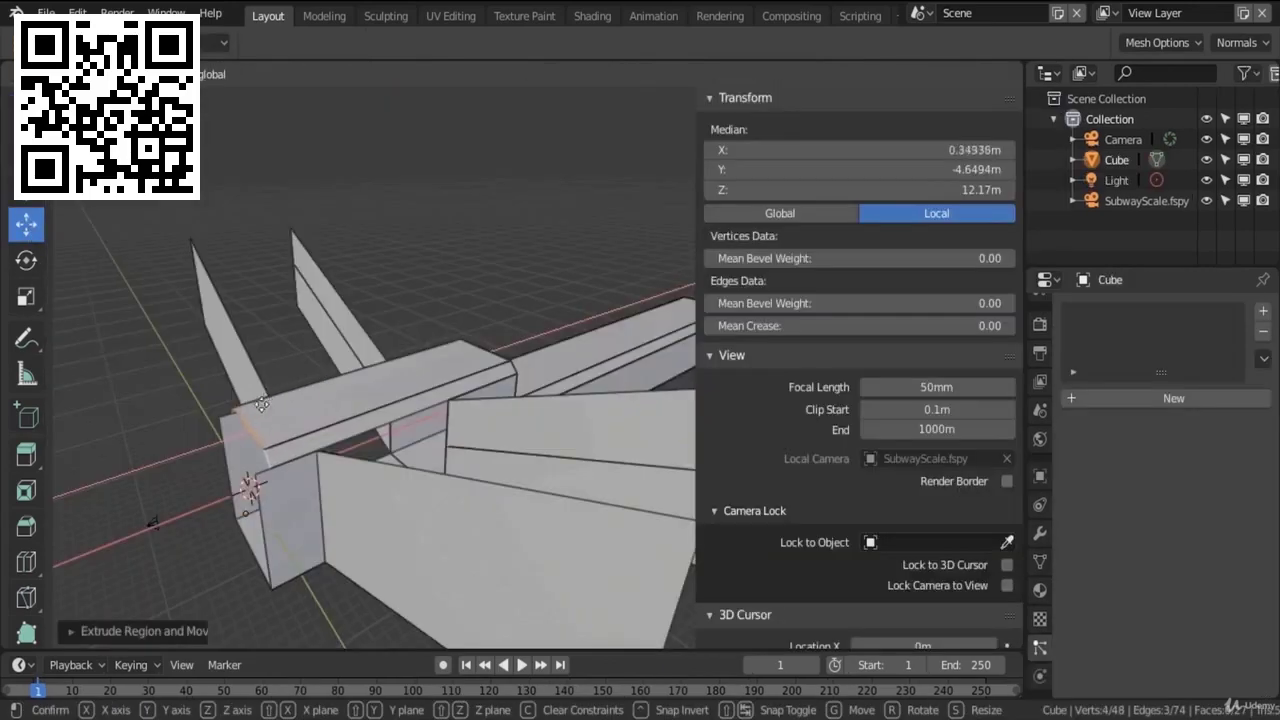
click(229, 422)
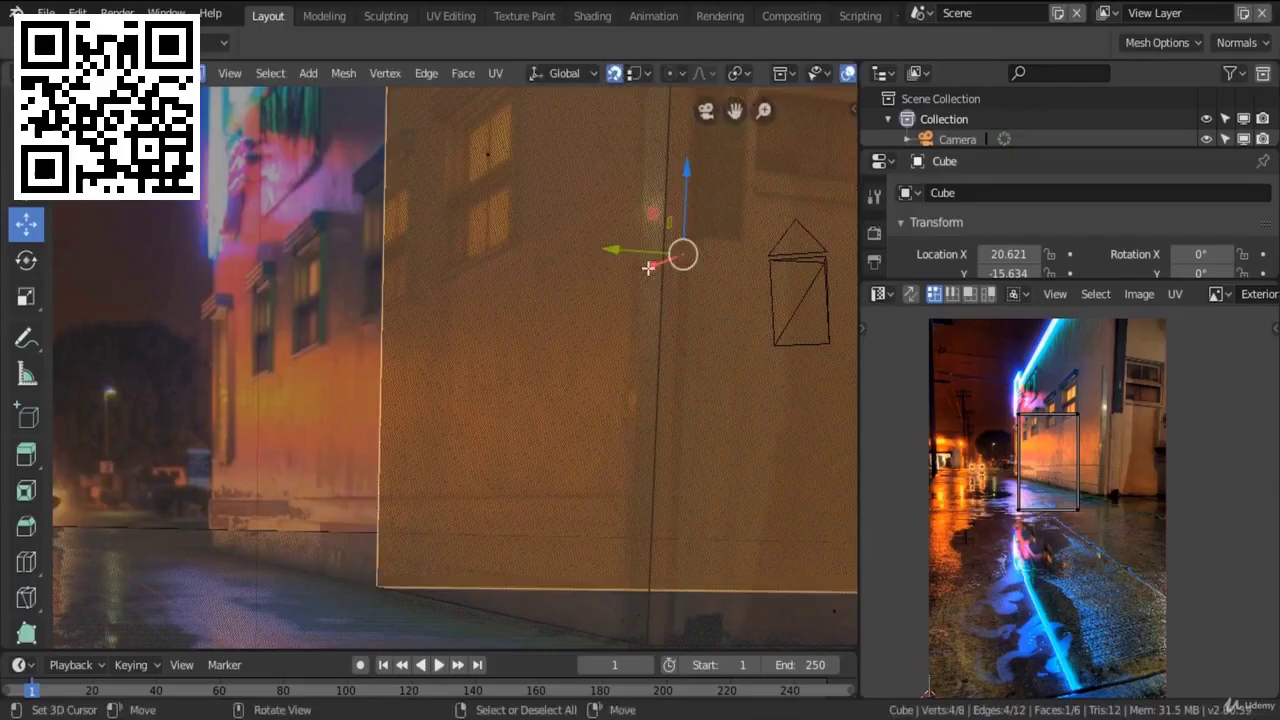
key(g)
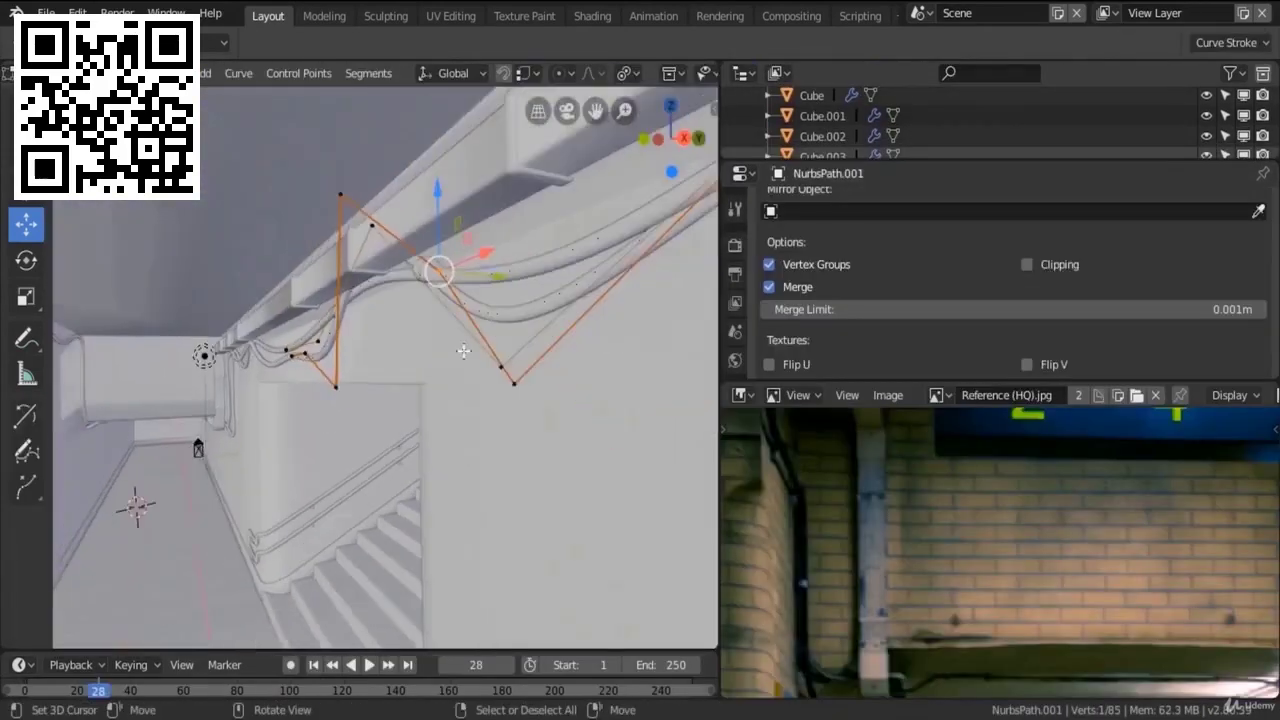
Step: Shape the NurbsPath ceiling pipes into a quarter-round sweep and select a corridor point light
key(g)
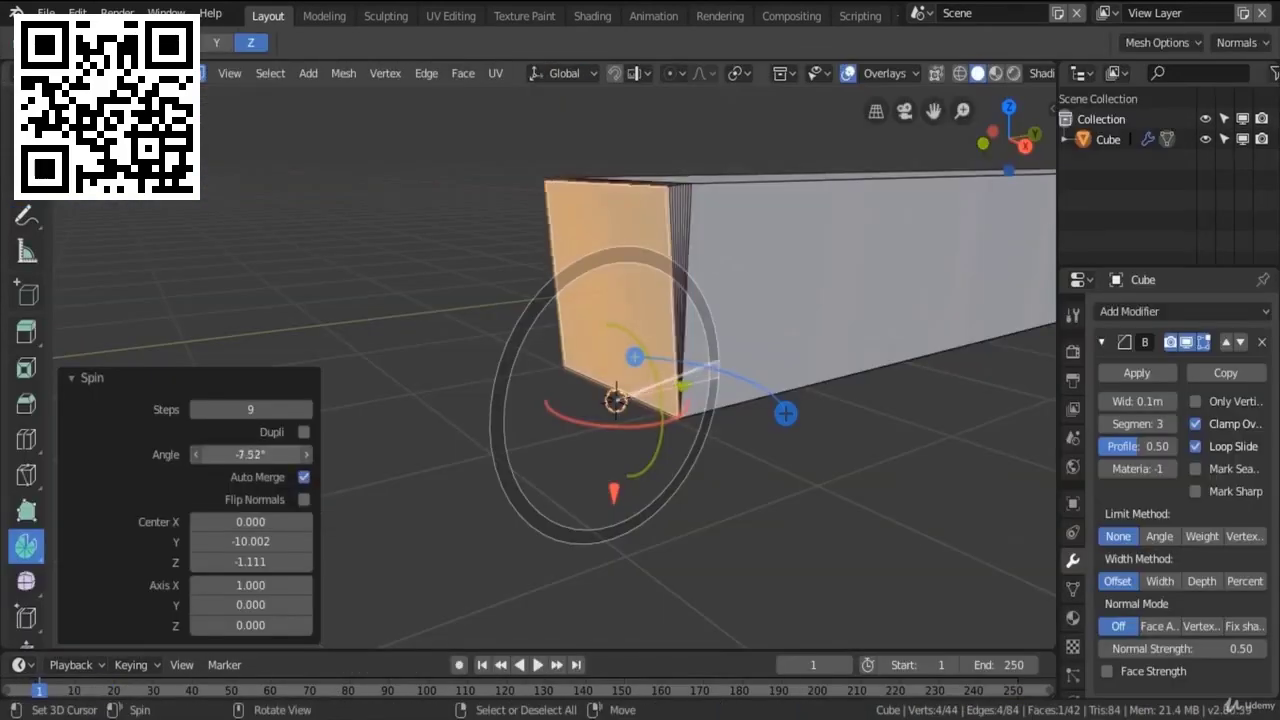
drag(660, 330, 527, 284)
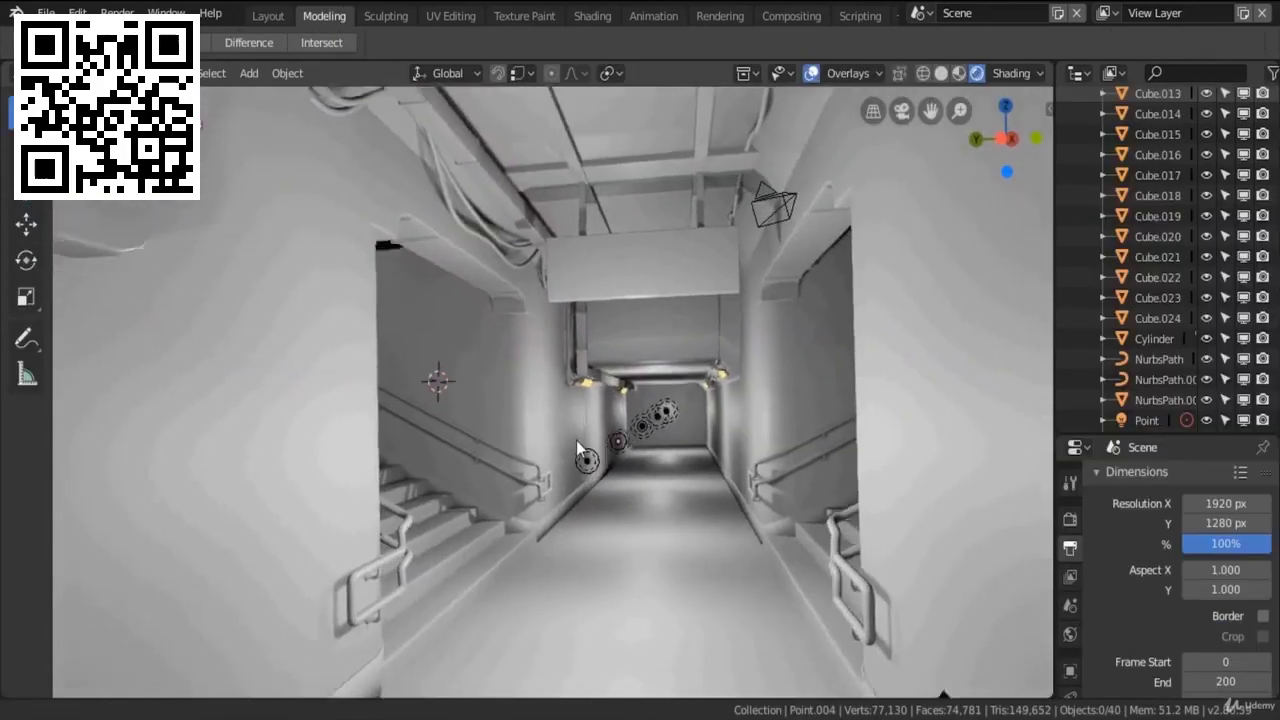
scroll(576, 440, up, 10)
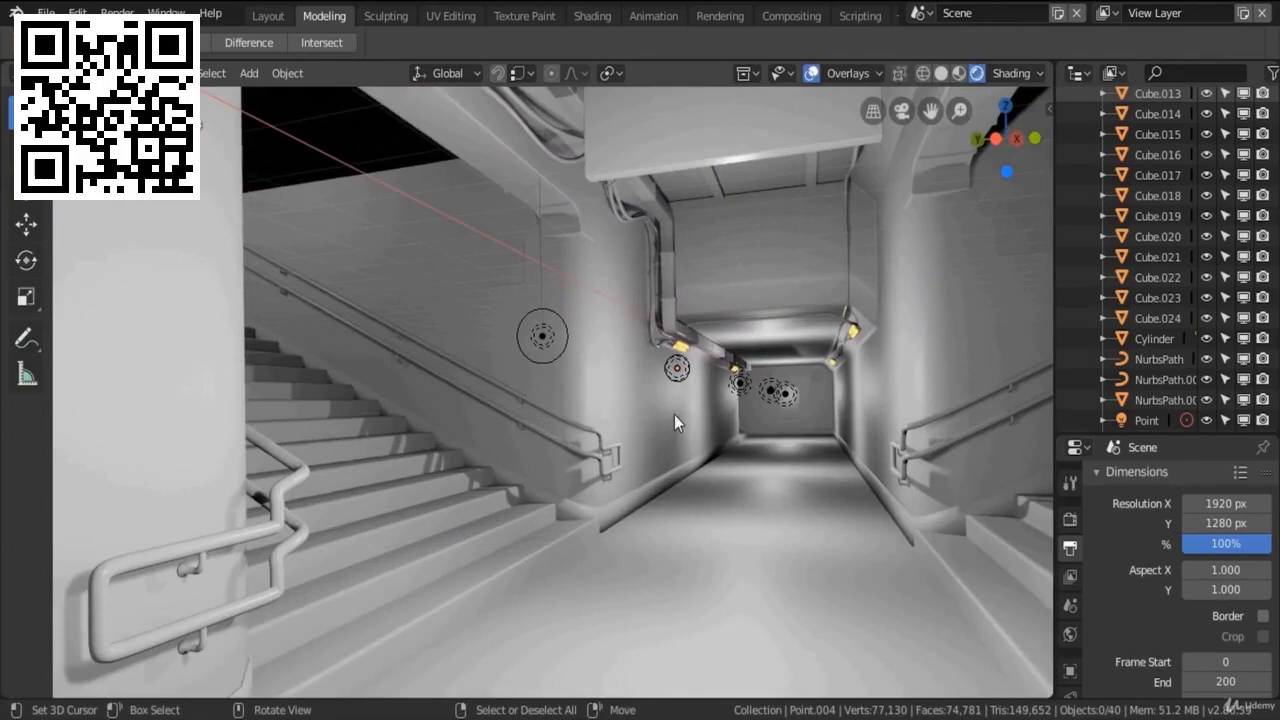
click(677, 369)
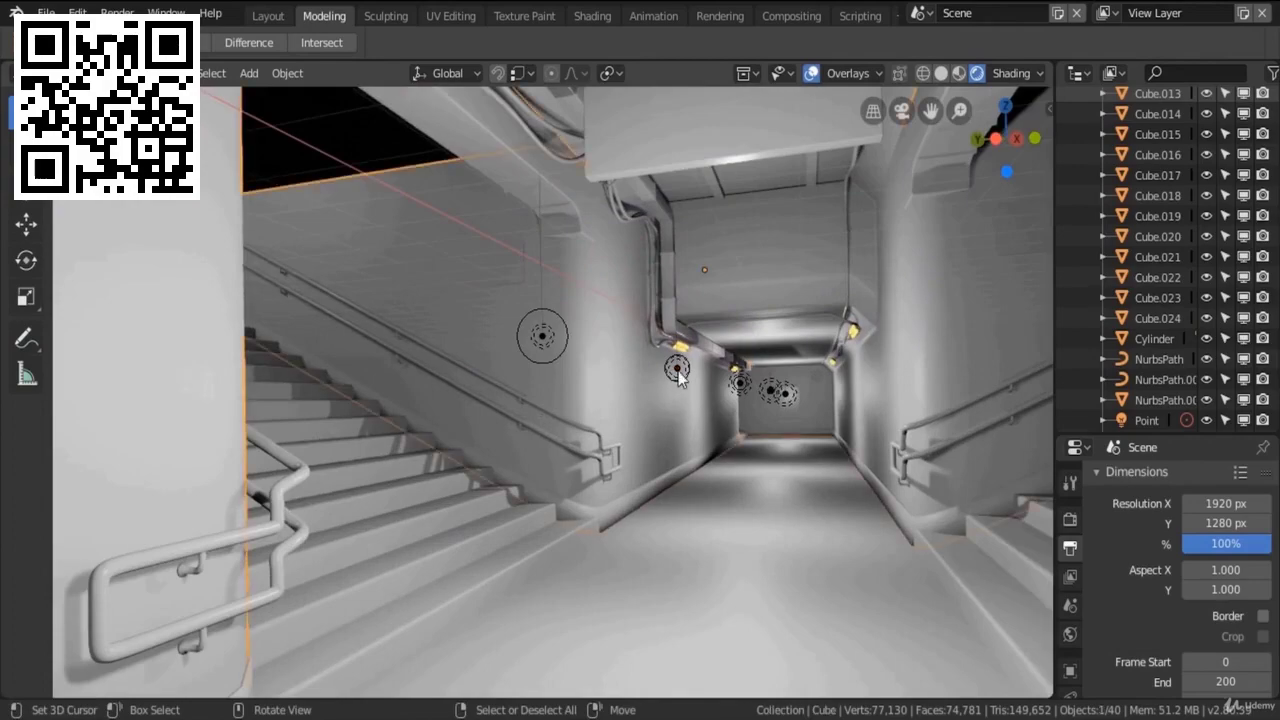
Step: Place the light, then orbit and zoom the teal floor material preview sphere
key(g)
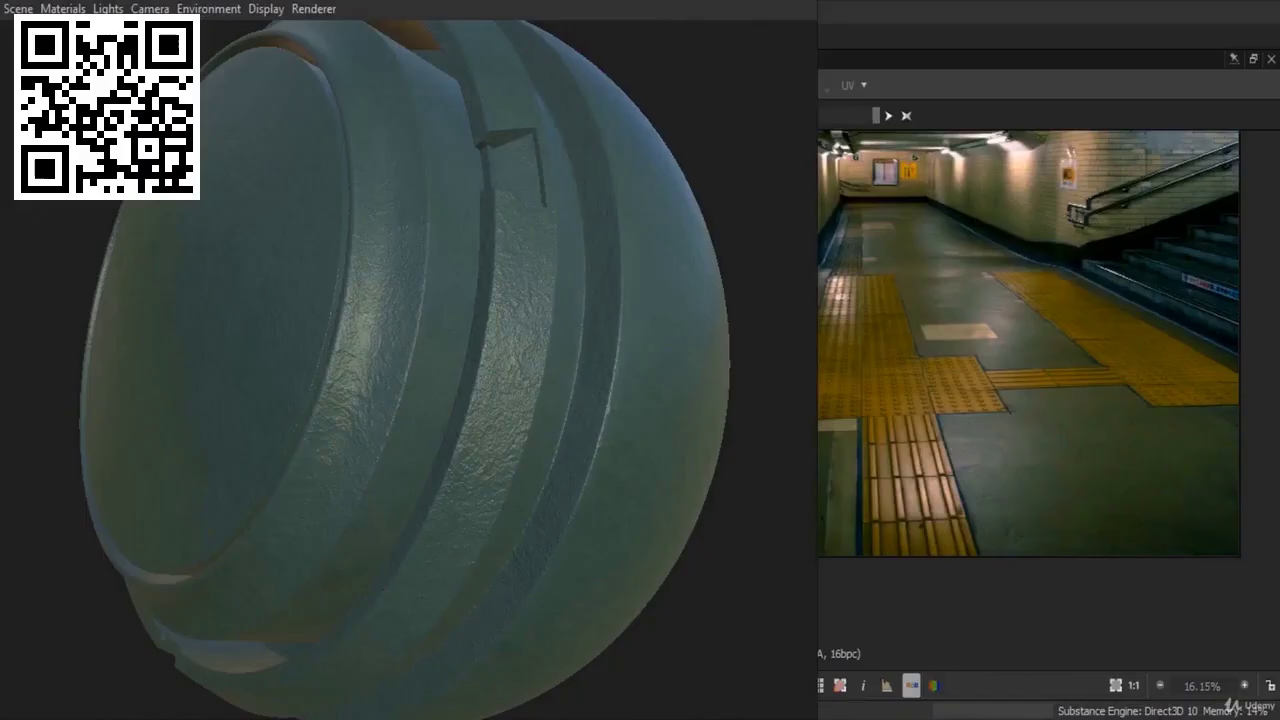
drag(570, 374, 620, 378)
scroll(1046, 471, up, 5)
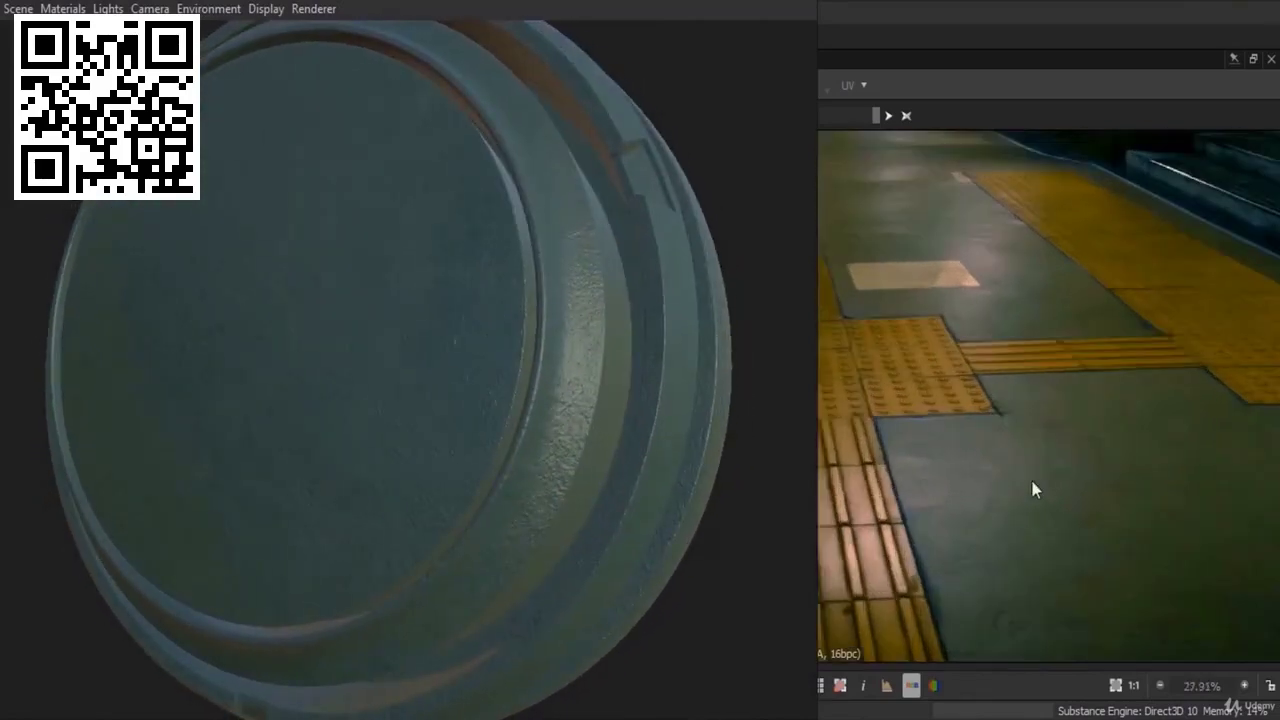
scroll(1028, 562, up, 2)
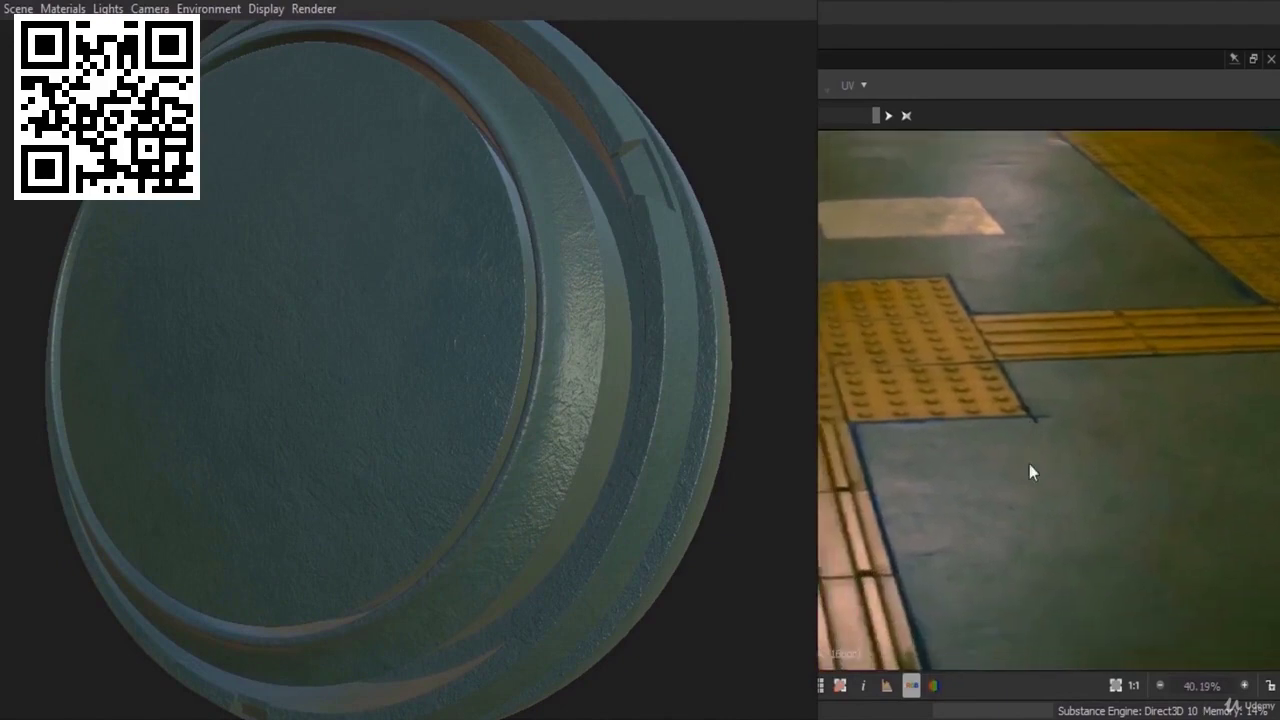
scroll(316, 316, up, 5)
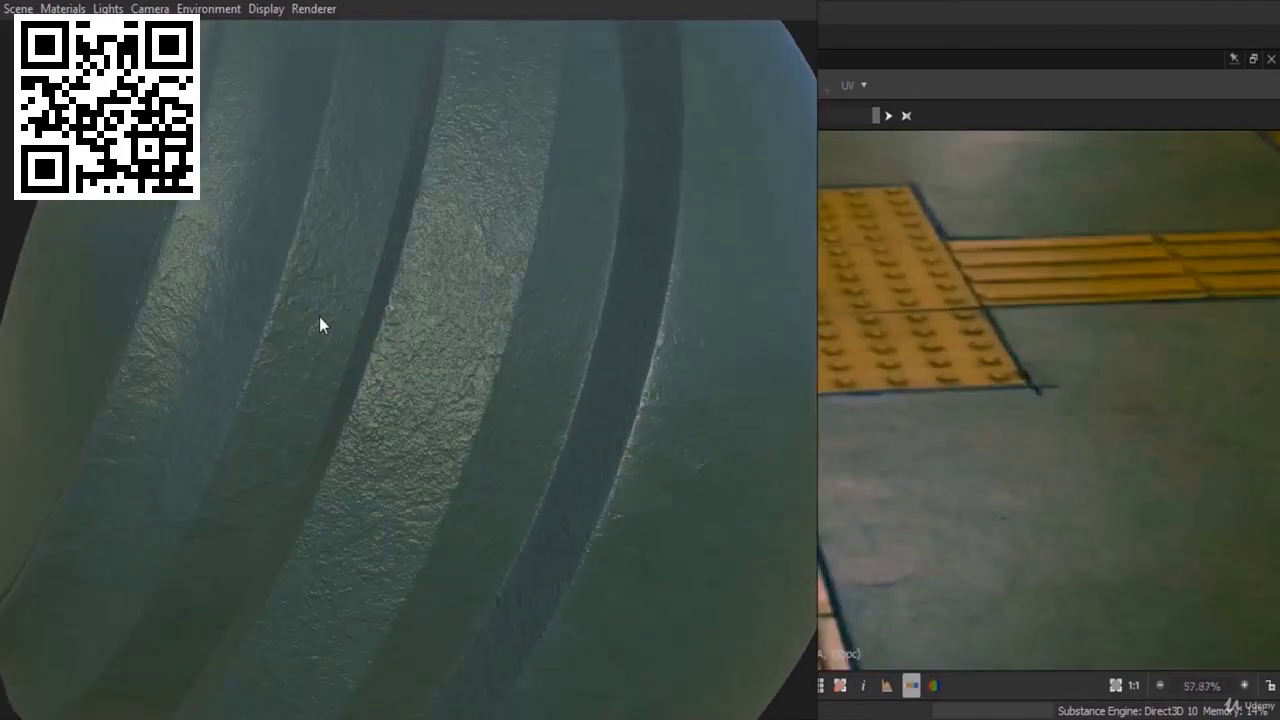
mouse_move(354, 342)
mouse_down()
mouse_move(411, 343)
mouse_move(408, 374)
mouse_move(335, 341)
mouse_up()
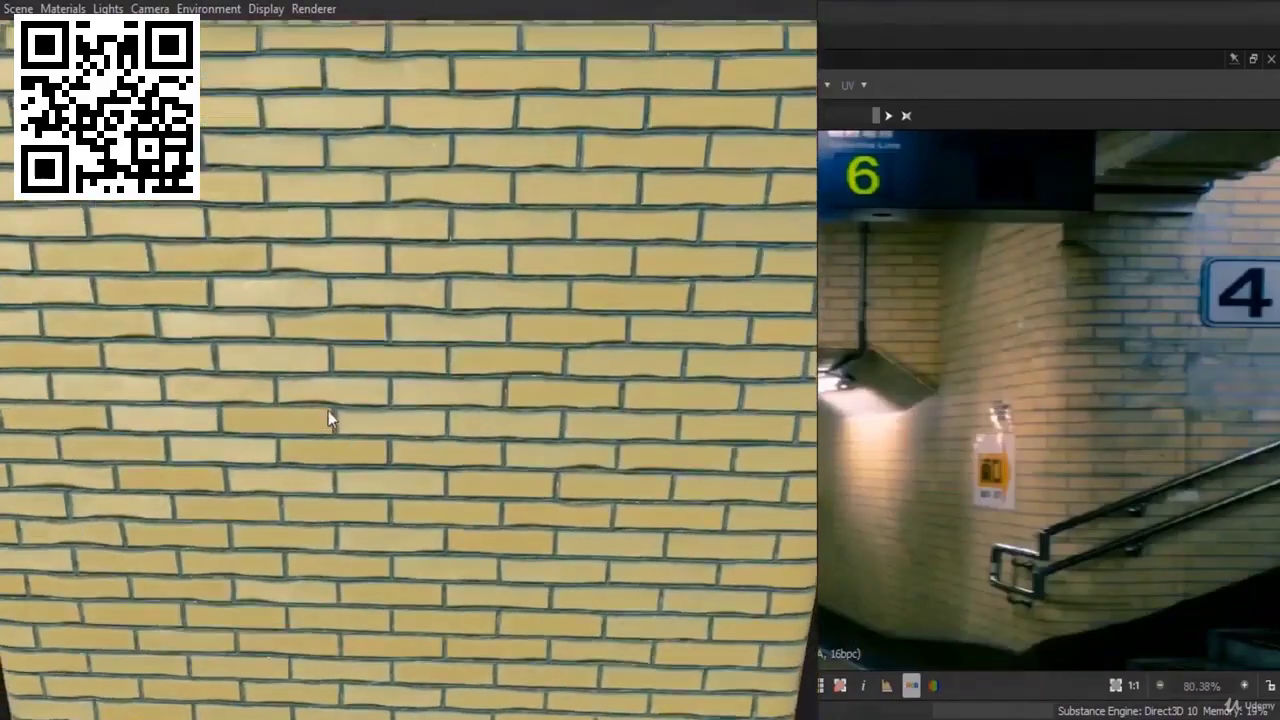
Step: Zoom out and orbit the yellow brick material cube to tilt its top into view
scroll(328, 413, down, 2)
scroll(405, 420, down, 2)
drag(405, 420, 506, 417)
scroll(554, 405, up, 6)
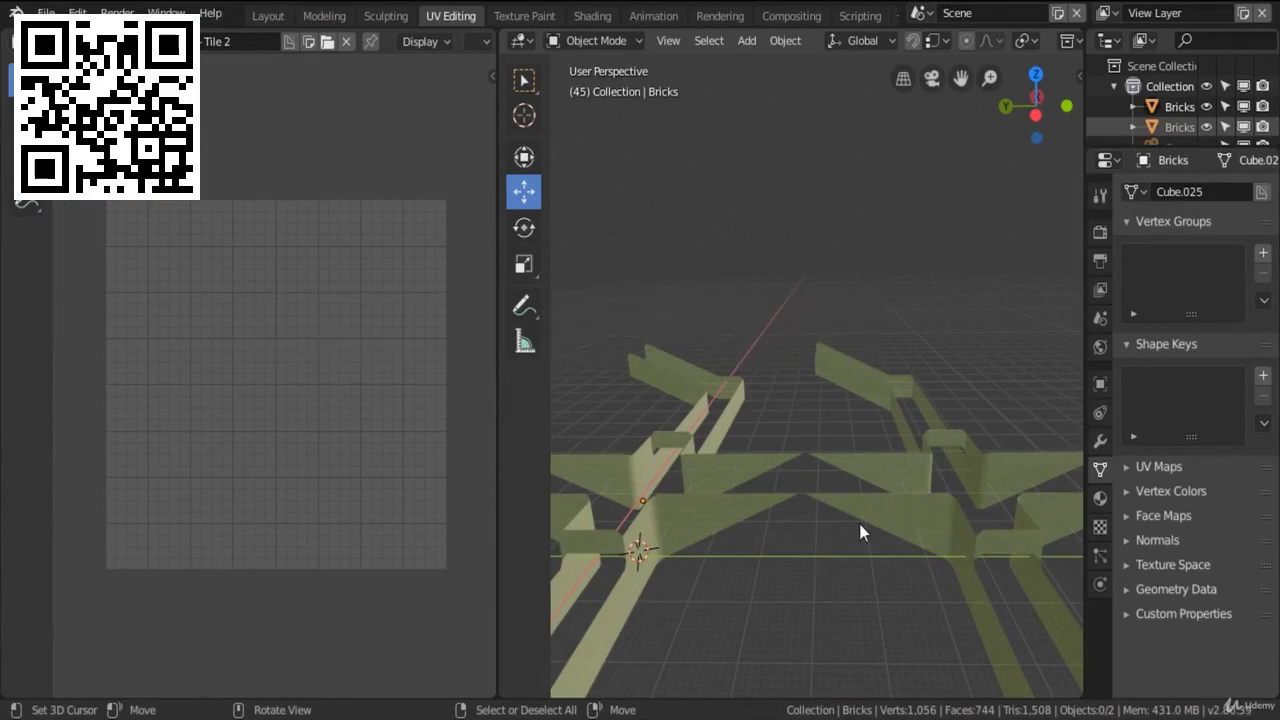
Step: Select the left Bricks wall object and inspect its UV layout in Edit Mode
middle_drag(646, 503, 755, 552)
scroll(833, 408, up, 4)
scroll(833, 391, up, 3)
scroll(914, 506, up, 3)
scroll(908, 500, down, 3)
click(745, 572)
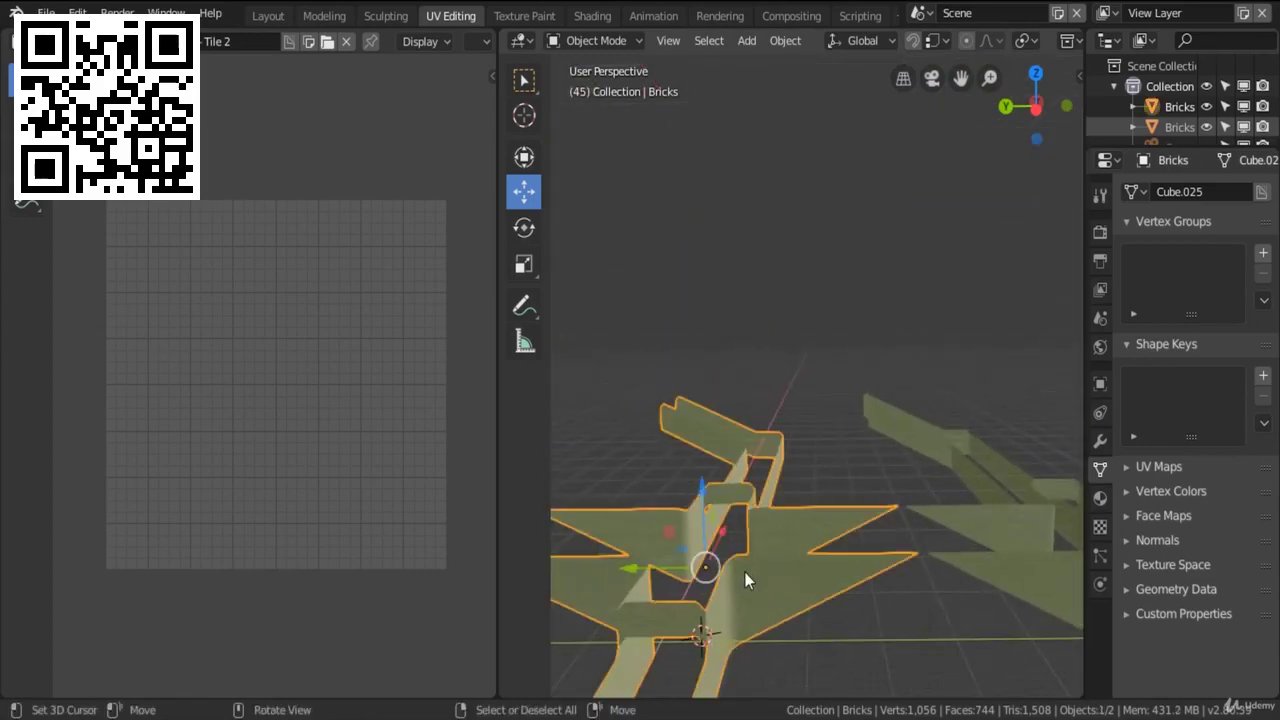
key(Tab)
scroll(389, 378, down, 3)
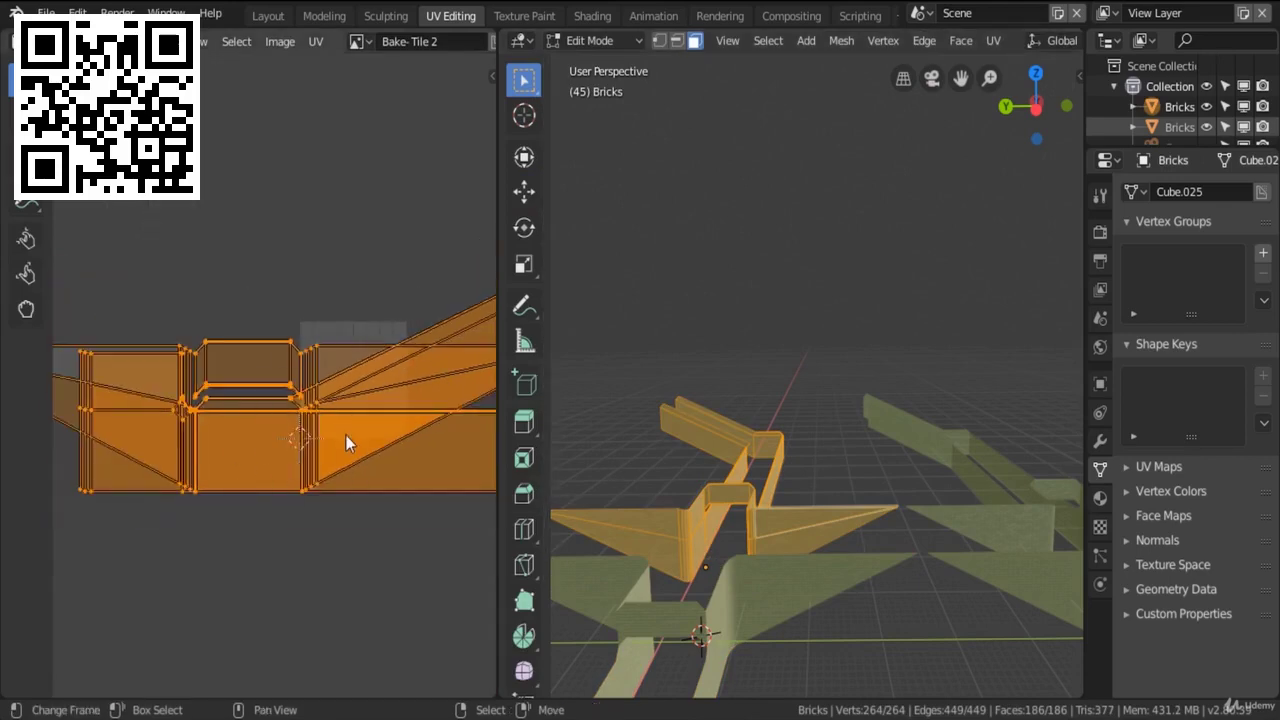
key(Tab)
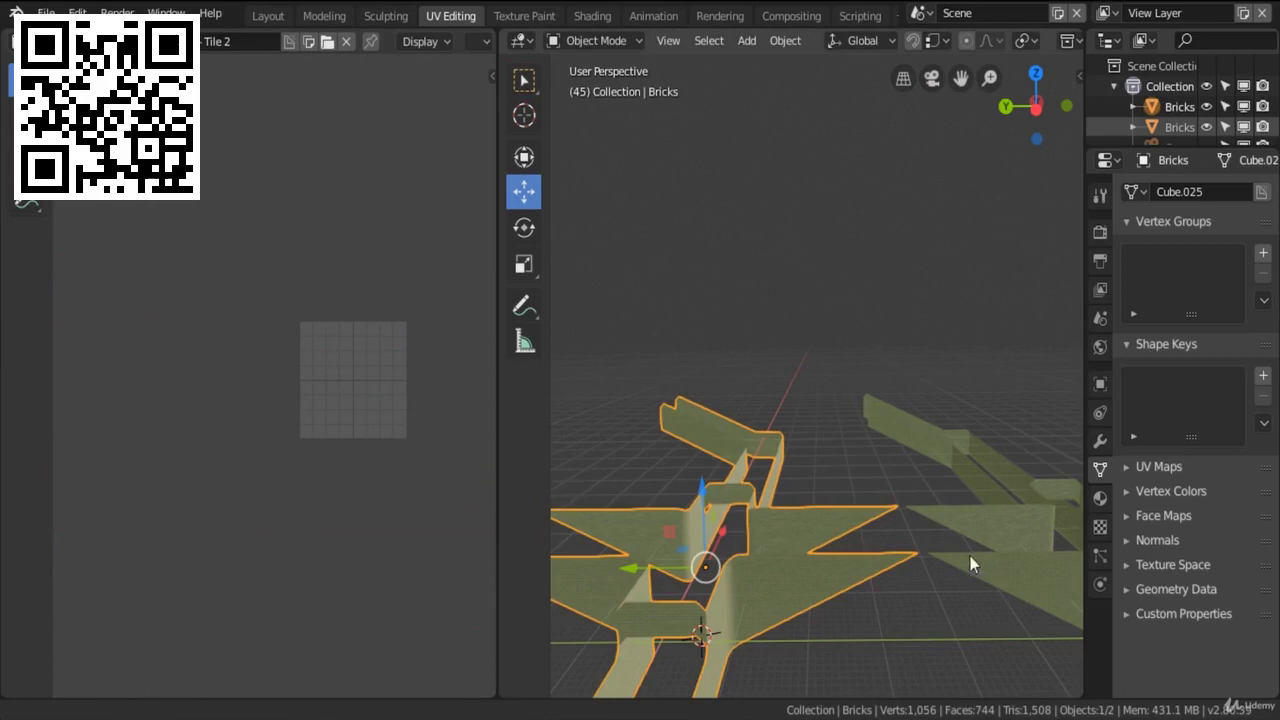
Step: Select the right-hand brick object and inspect its UV layout, then return to Object Mode
middle_drag(970, 556, 862, 496)
click(934, 474)
key(Tab)
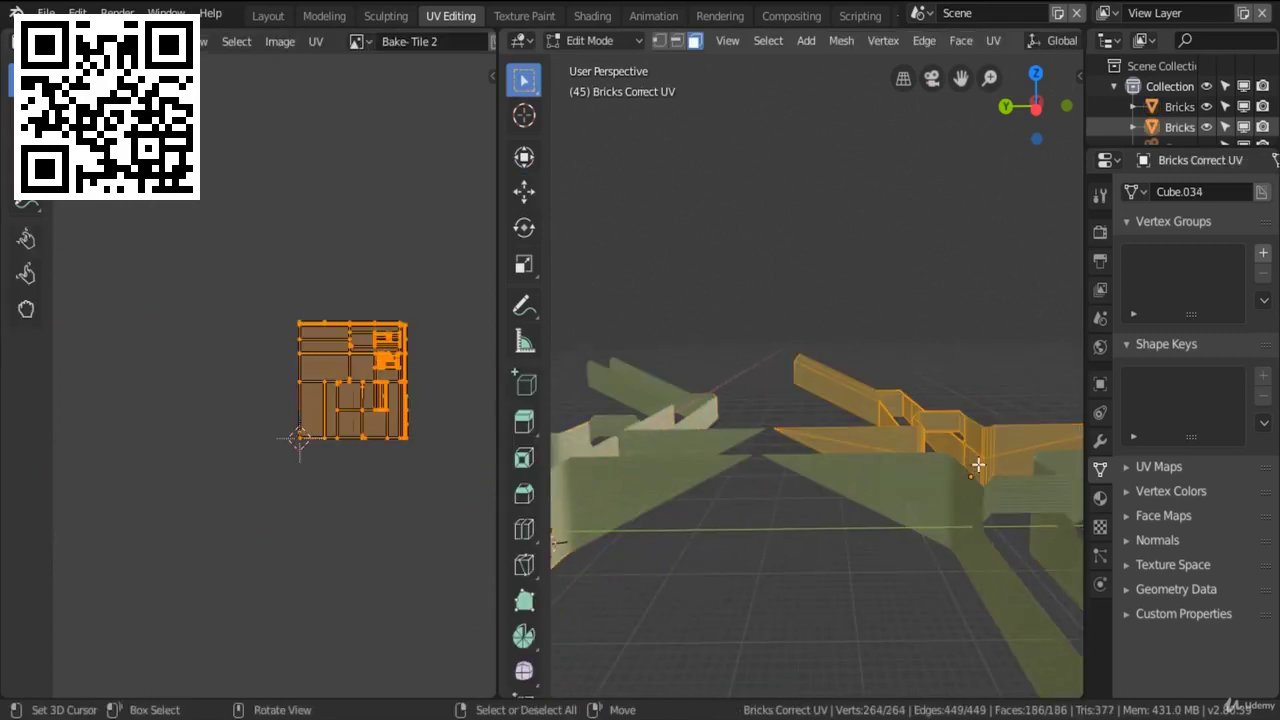
scroll(326, 368, up, 3)
scroll(295, 365, up, 2)
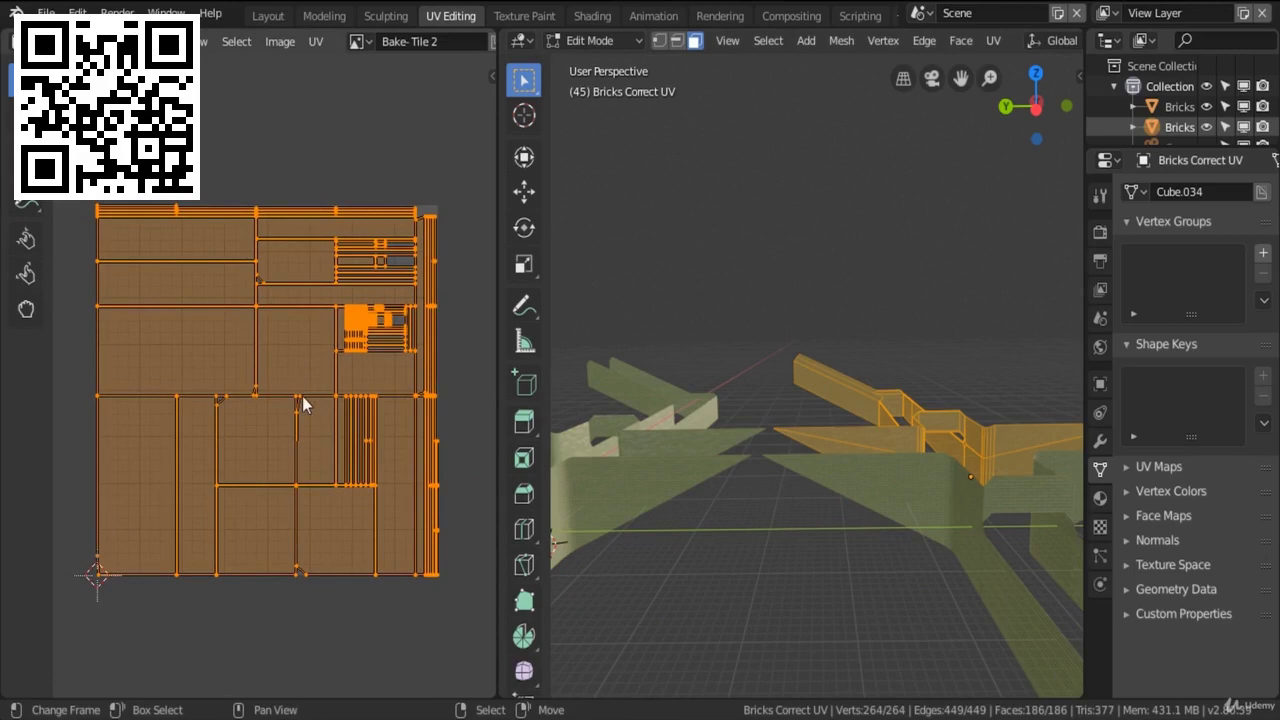
key(Tab)
Step: Frame the brick walls up close and select the Bricks object for painting
middle_drag(960, 520, 899, 568)
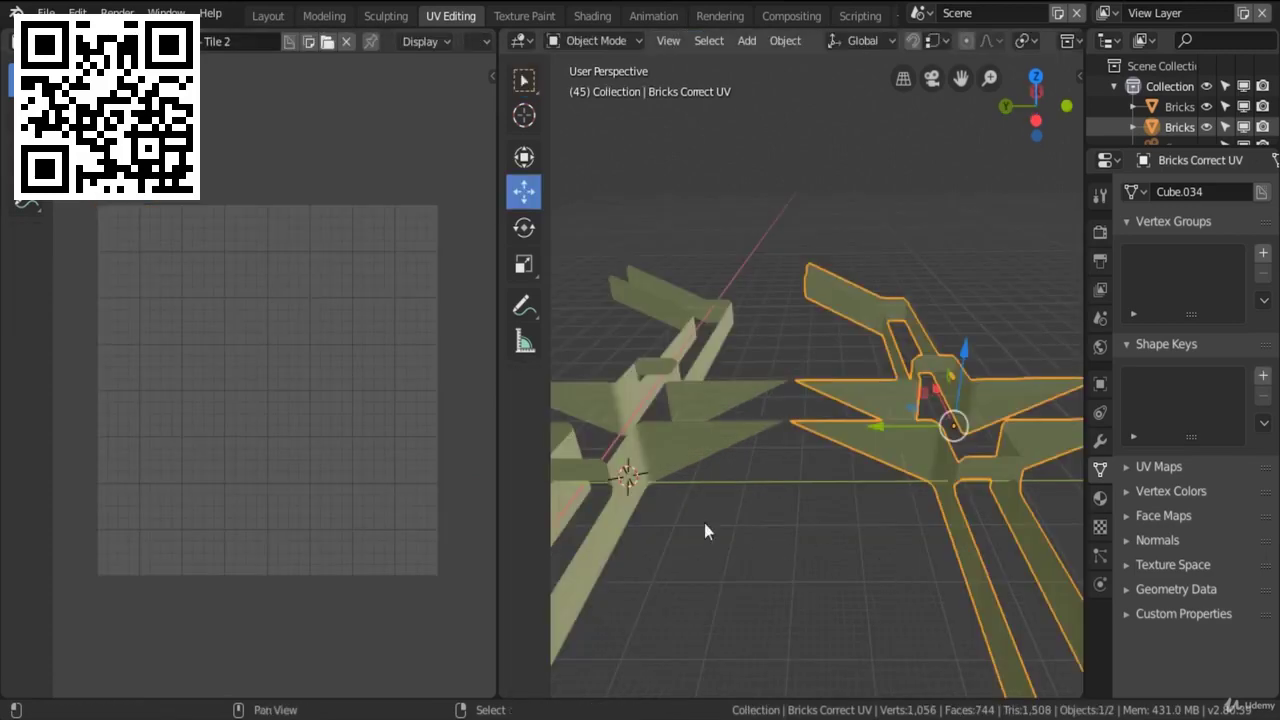
shift+middle_drag(705, 526, 793, 337)
scroll(800, 350, up, 8)
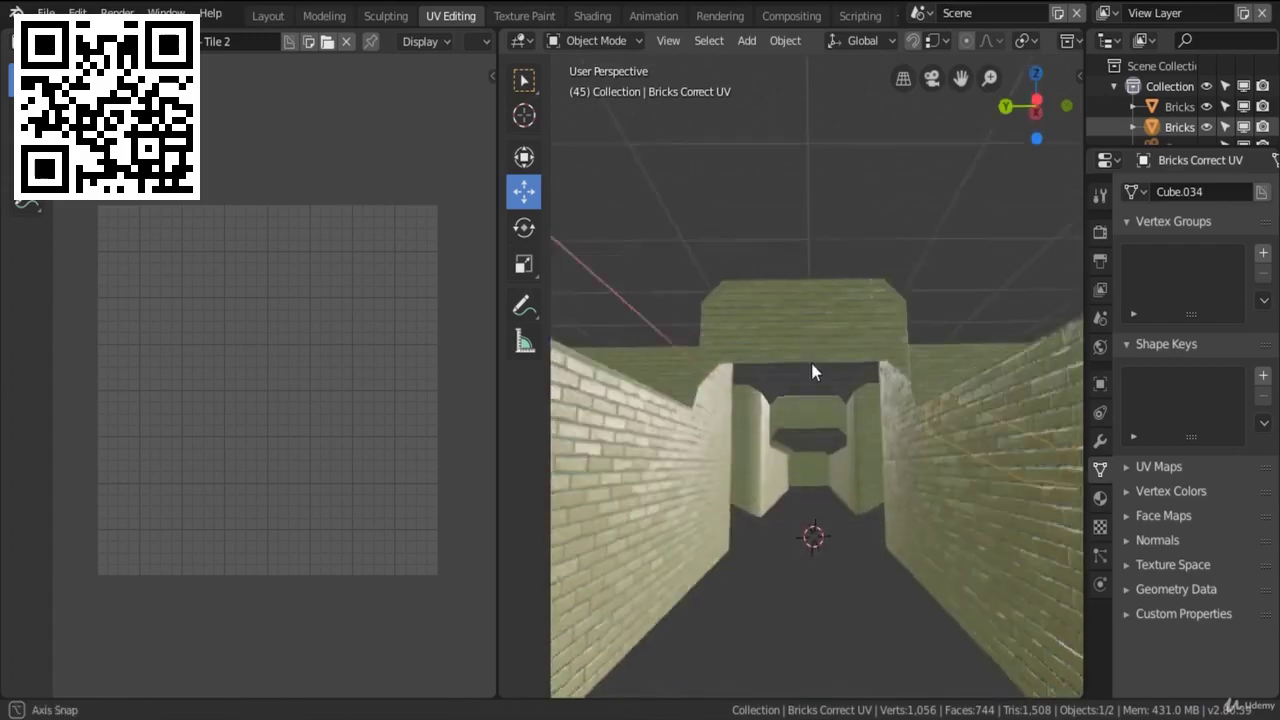
shift+middle_drag(811, 507, 815, 446)
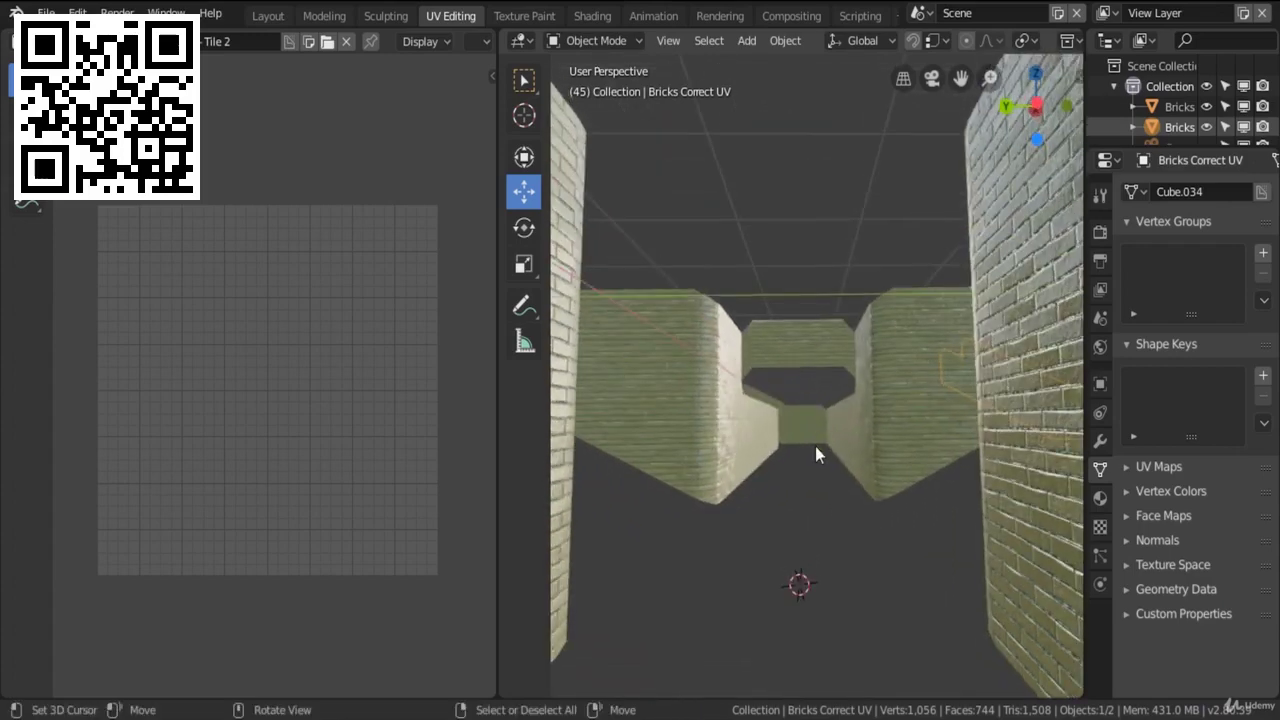
click(870, 430)
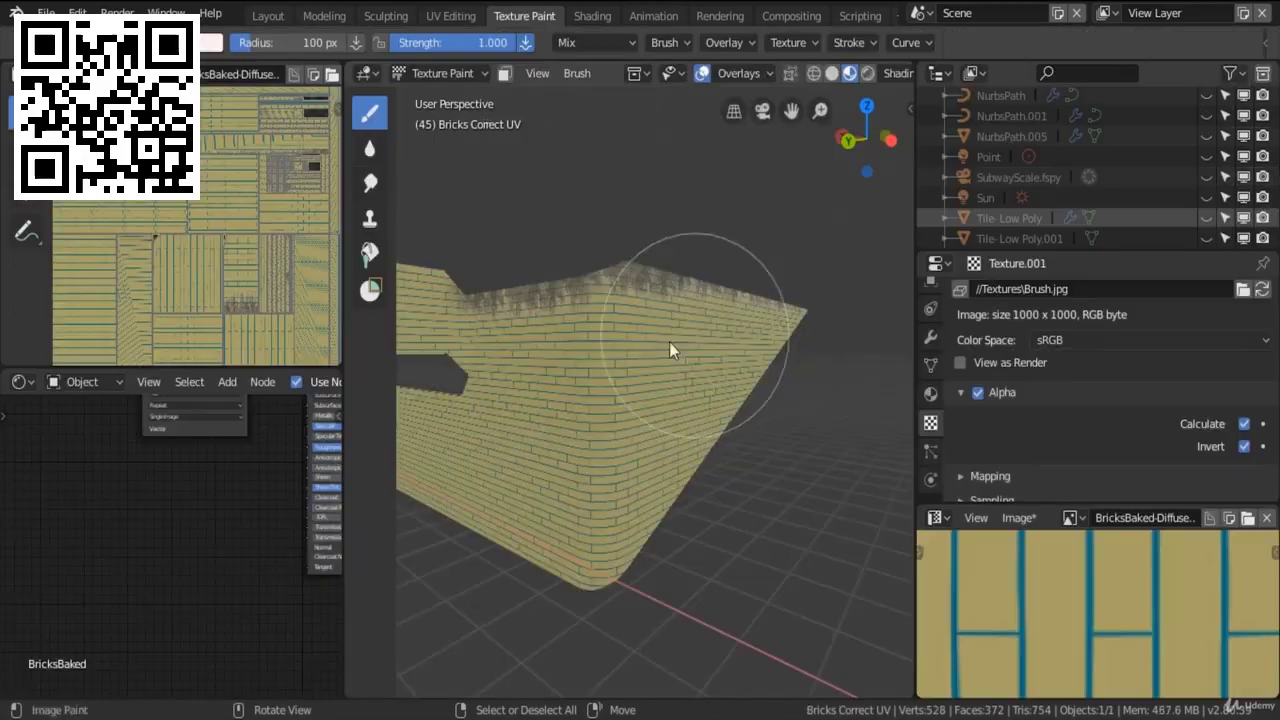
mouse_move(669, 342)
middle_down()
mouse_move(795, 351)
mouse_move(663, 365)
mouse_move(536, 342)
mouse_move(696, 336)
mouse_move(673, 389)
mouse_move(806, 275)
middle_up()
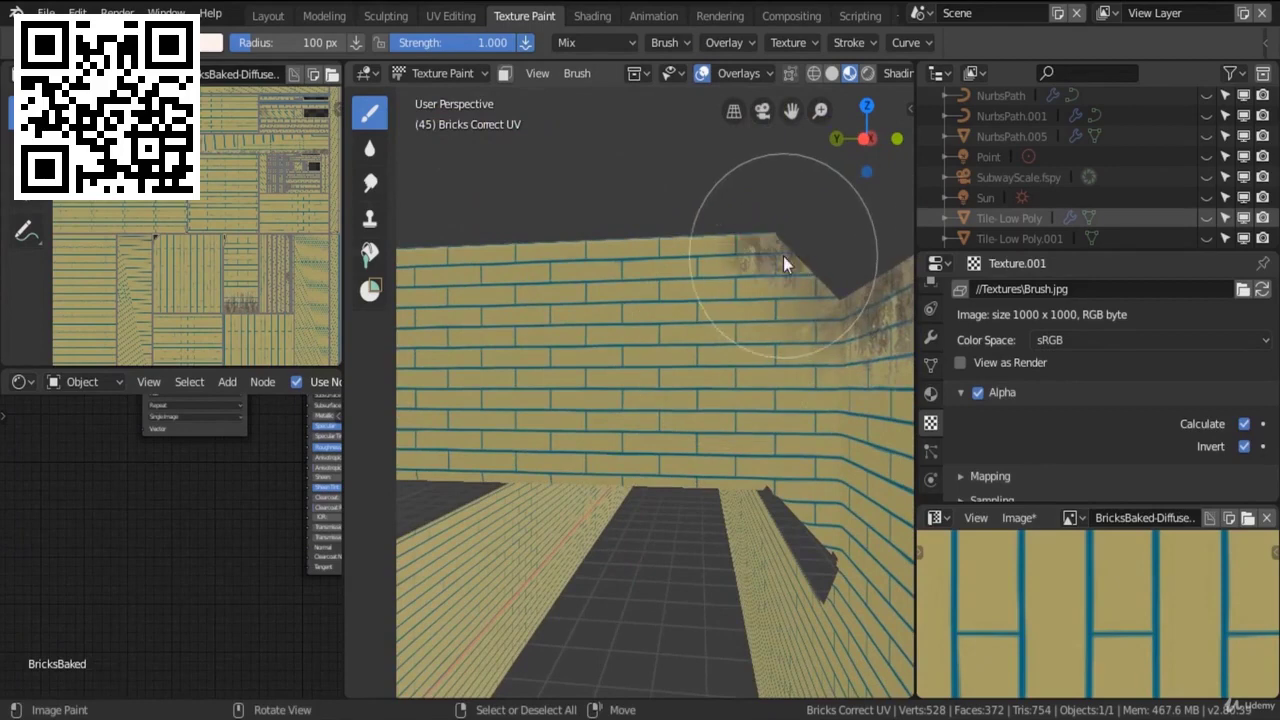
Step: Paint dark grime with the Brush.jpg brush along the top edges of the brick walls
mouse_move(783, 256)
mouse_down()
mouse_move(528, 244)
mouse_move(549, 265)
mouse_up()
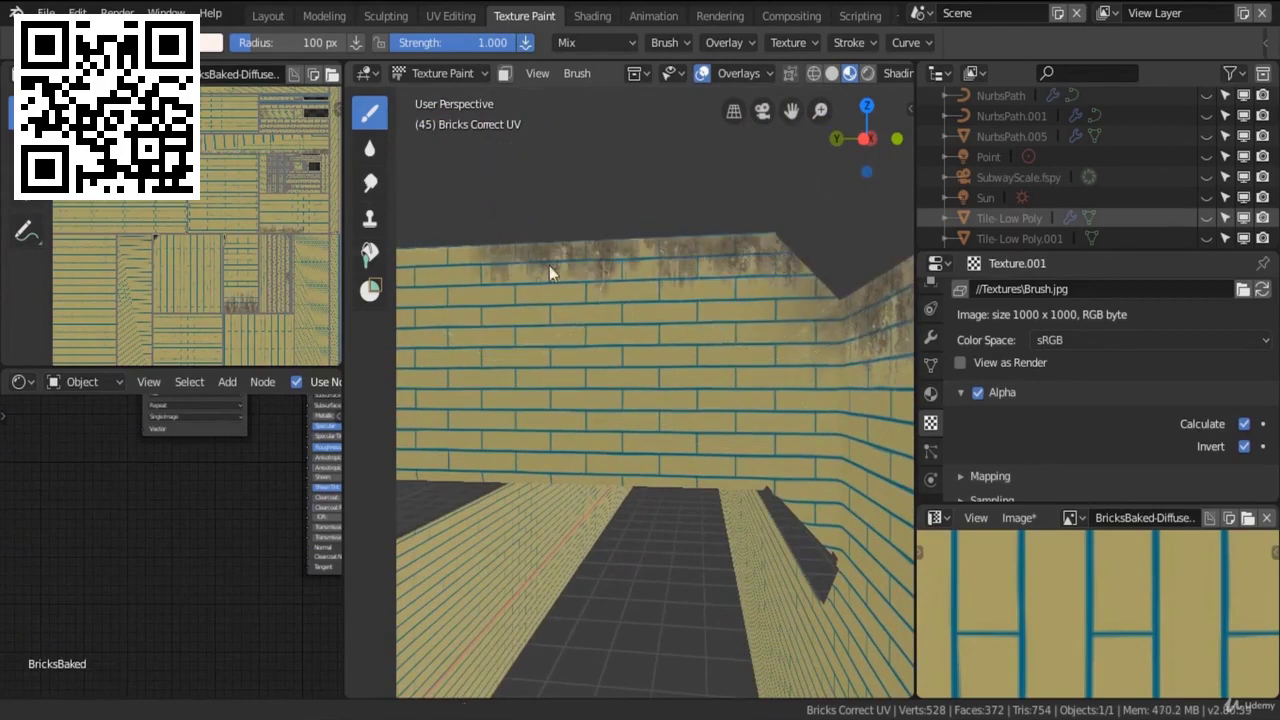
middle_drag(549, 265, 736, 250)
middle_drag(570, 294, 750, 428)
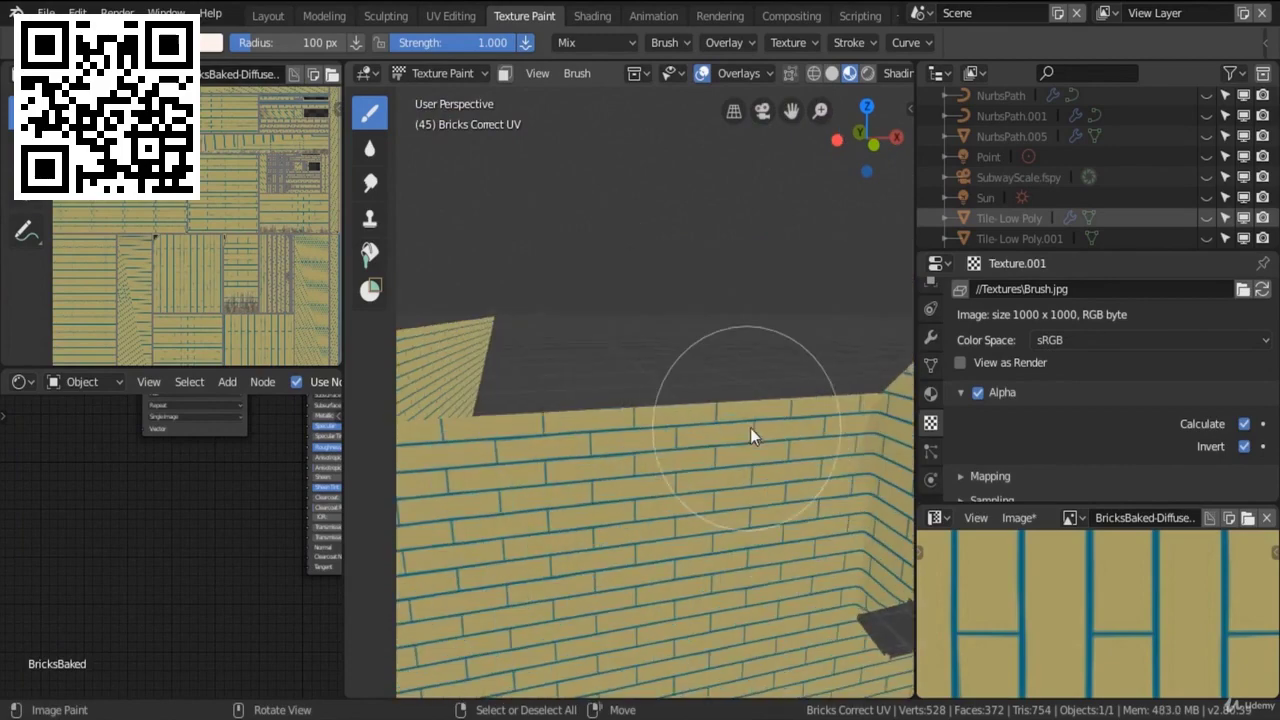
mouse_move(750, 428)
mouse_down()
mouse_move(755, 398)
mouse_move(551, 399)
mouse_up()
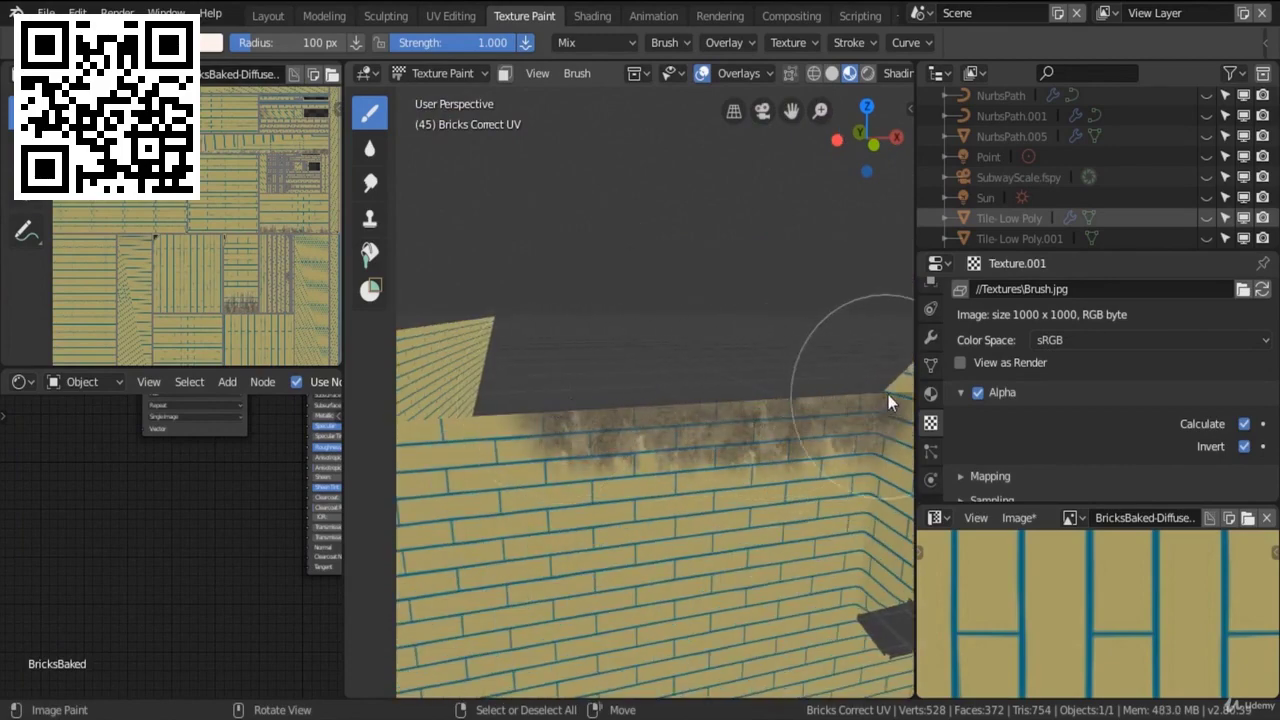
mouse_move(891, 379)
middle_down()
mouse_move(740, 416)
mouse_move(821, 428)
middle_up()
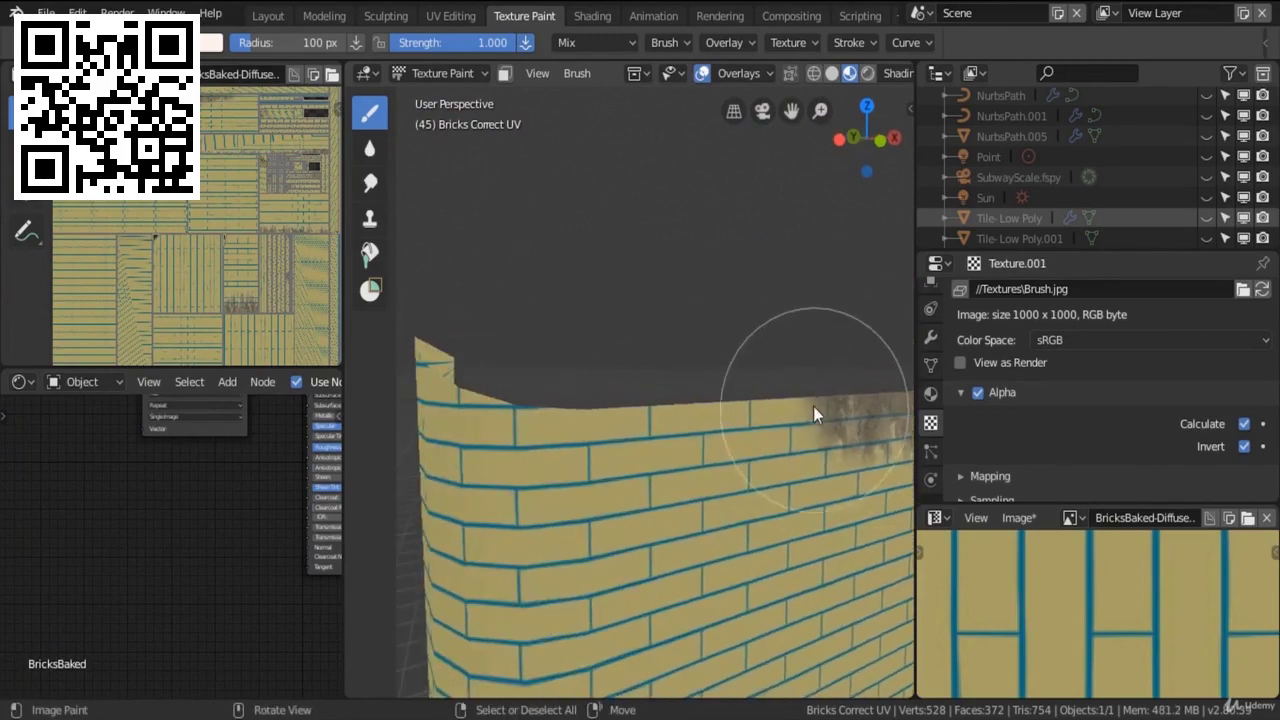
drag(813, 406, 597, 401)
mouse_move(597, 401)
middle_down()
mouse_move(697, 444)
mouse_move(801, 420)
middle_up()
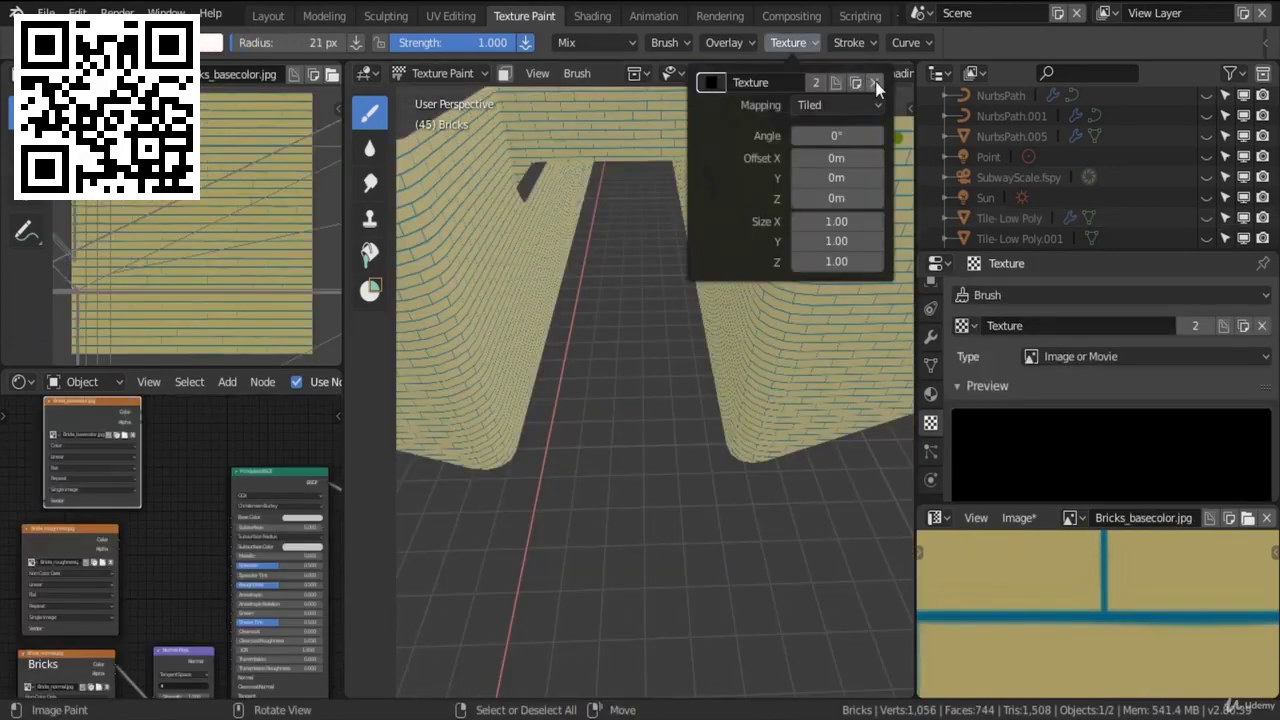
Step: Unlink the brush texture and paint plain white strokes across the brick wall
click(872, 86)
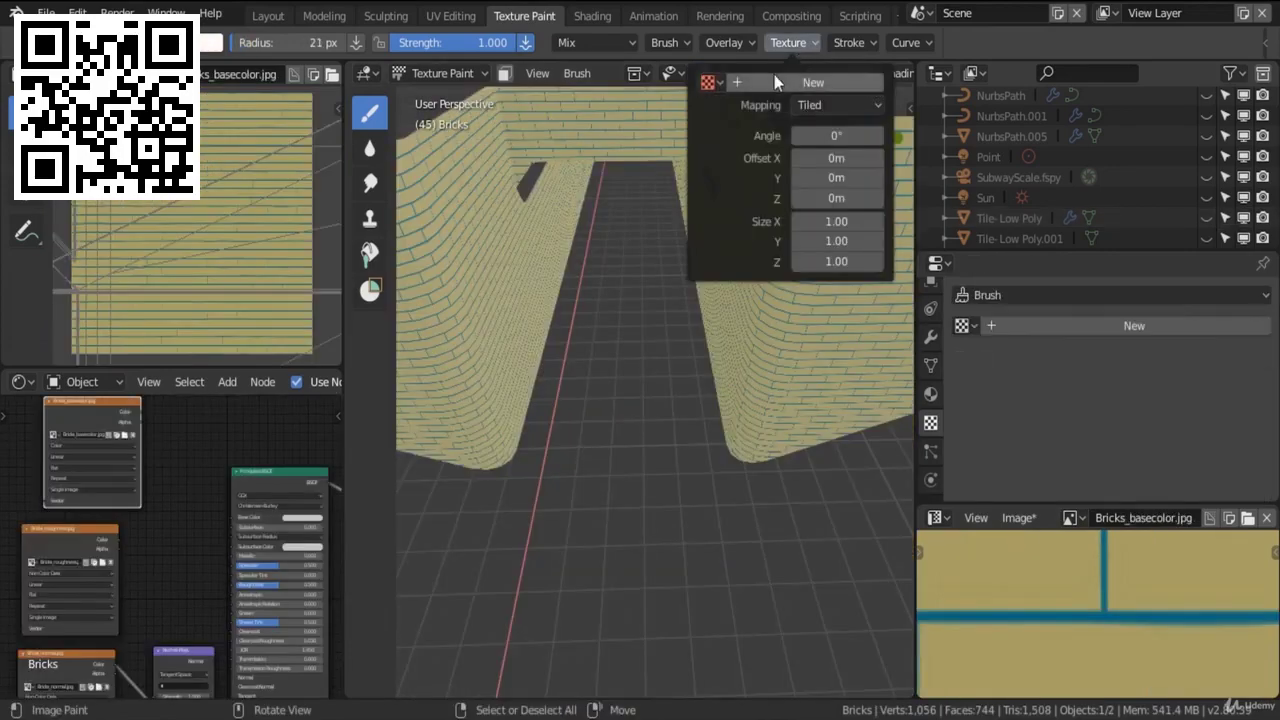
mouse_move(808, 310)
middle_down()
mouse_move(663, 375)
mouse_move(732, 362)
middle_up()
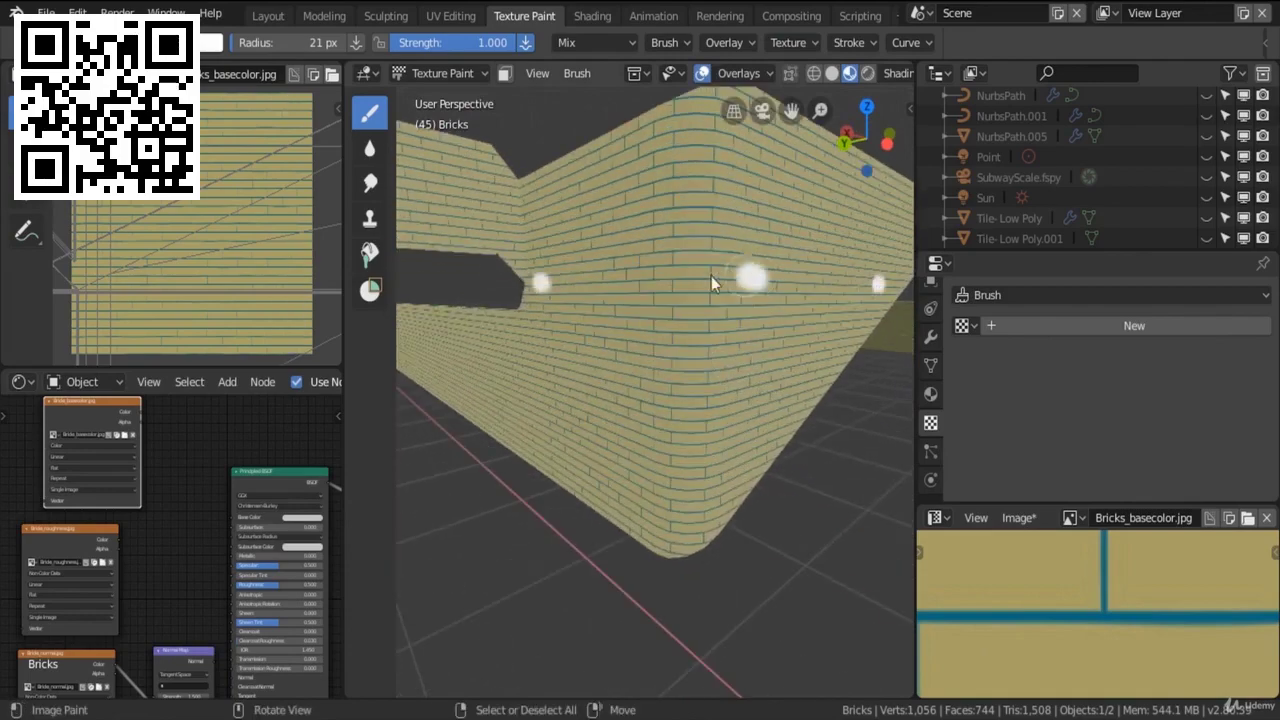
mouse_move(711, 276)
middle_down()
mouse_move(678, 552)
mouse_move(757, 321)
middle_up()
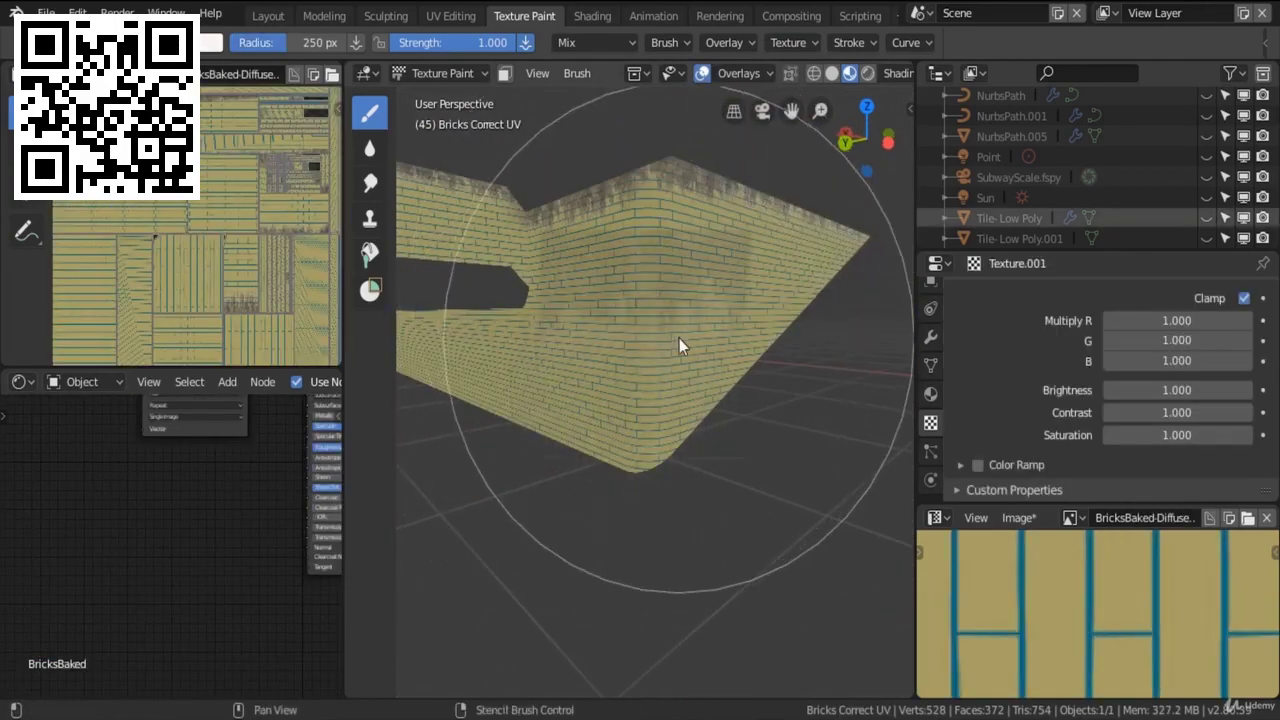
mouse_move(679, 338)
middle_down()
mouse_move(766, 423)
mouse_move(746, 277)
mouse_move(738, 321)
middle_up()
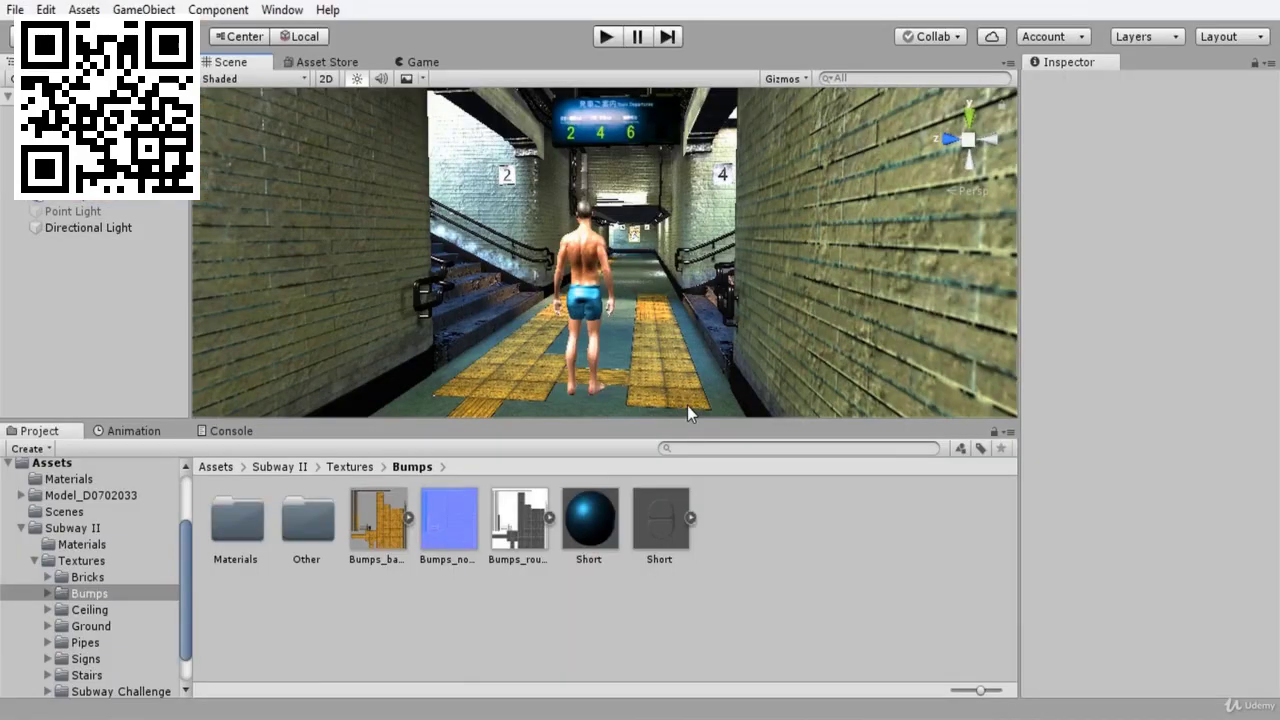
alt+drag(687, 405, 550, 321)
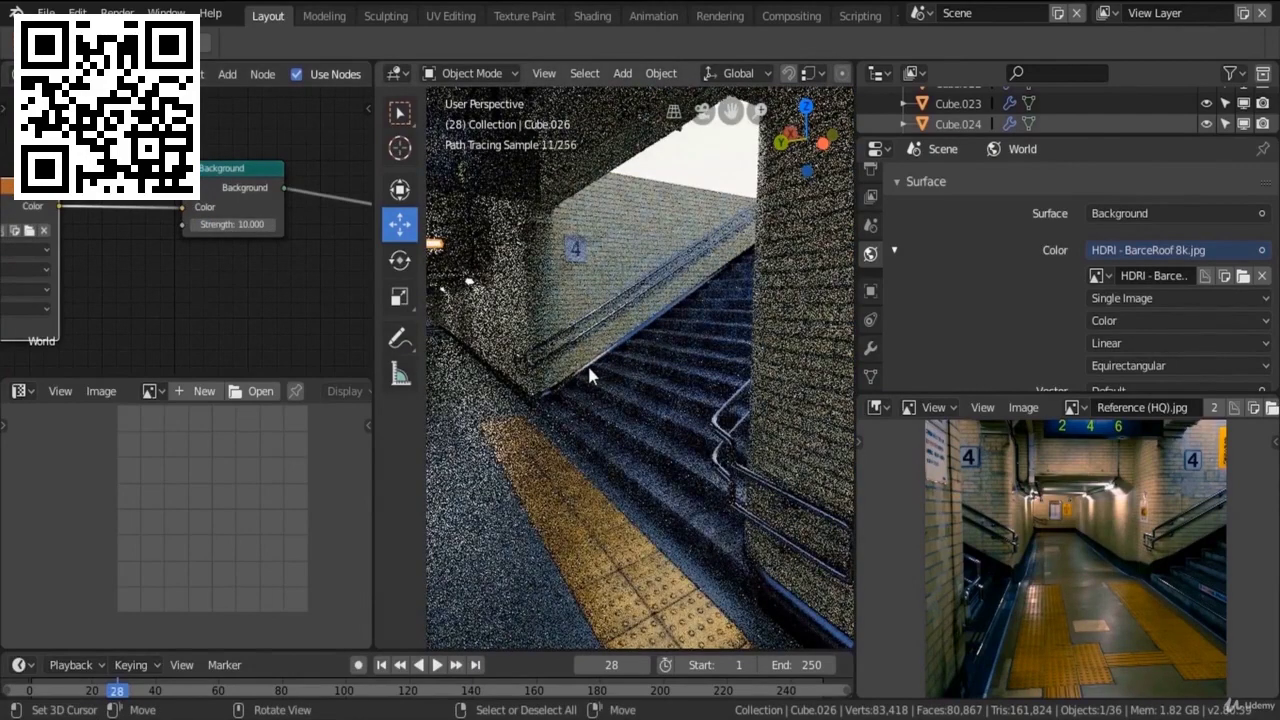
Step: Orbit the HDRI-lit rendered viewport toward the stairwell
mouse_move(590, 375)
middle_down()
mouse_move(578, 358)
mouse_move(623, 300)
middle_up()
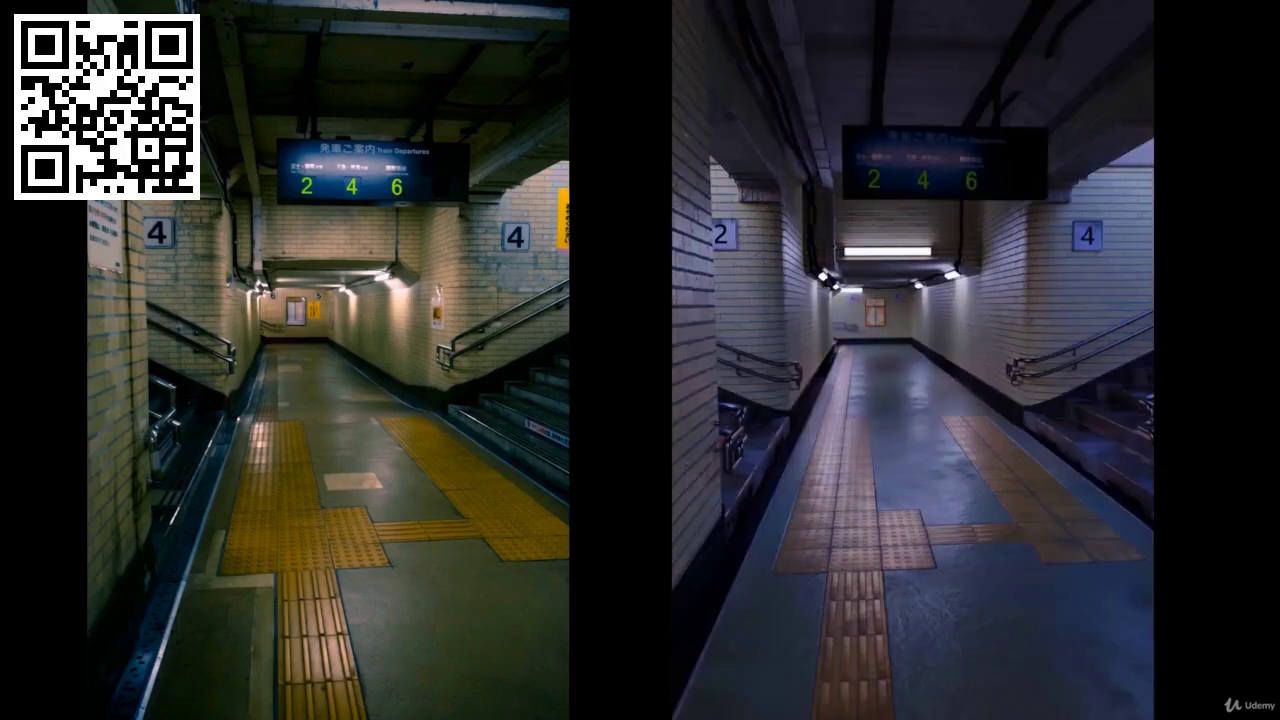
Step: Link Render Layers to Viewer with a Color Balance node, then keyframe camera Y rotation at frame 125
drag(243, 172, 608, 339)
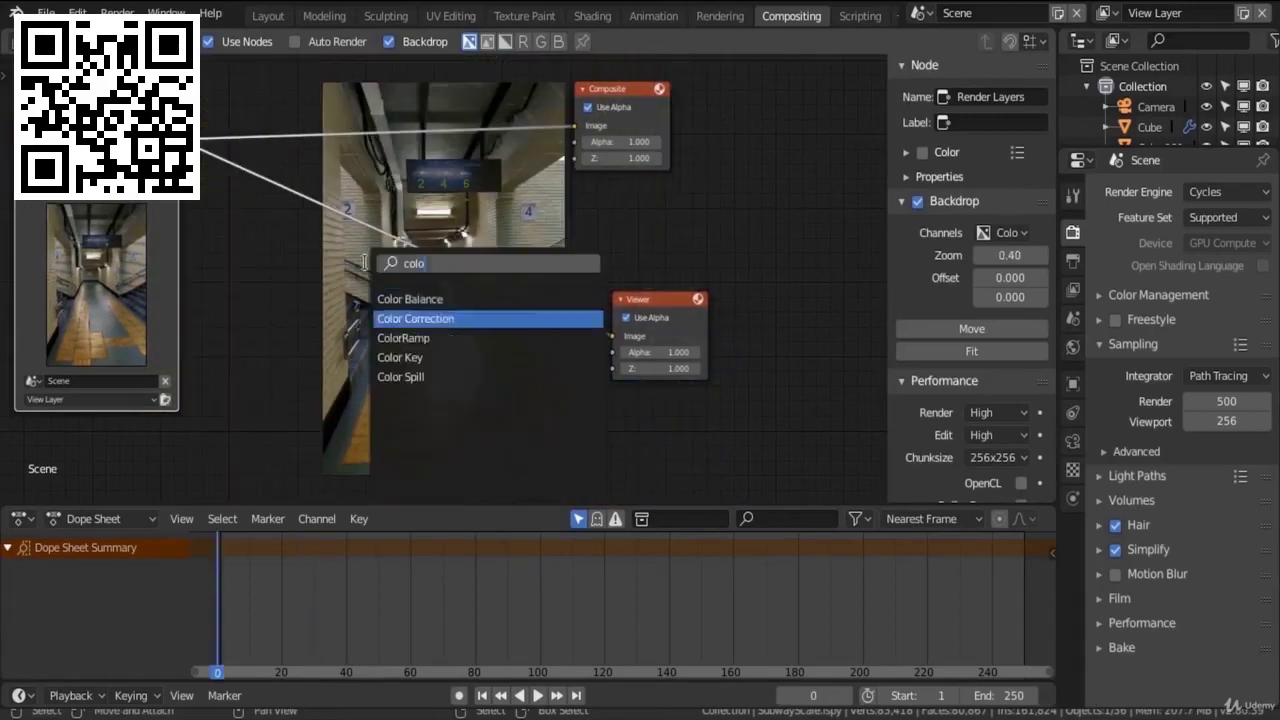
click(429, 297)
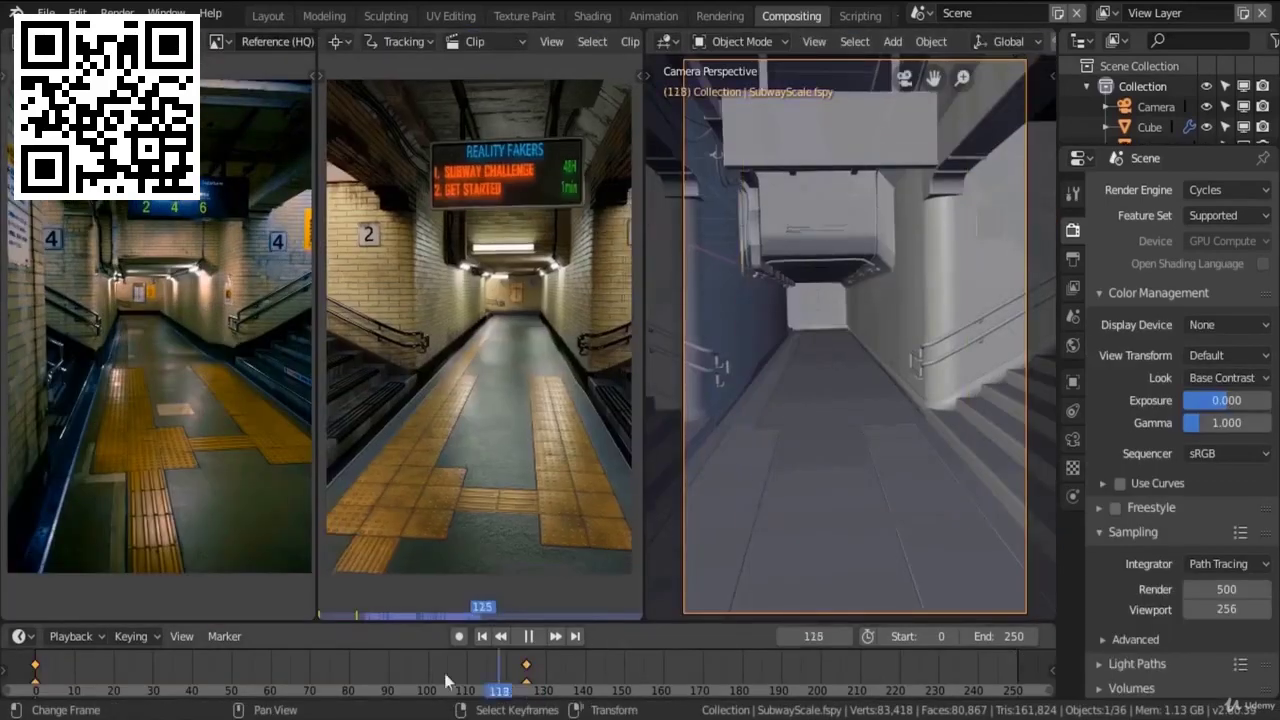
key(space)
key(n)
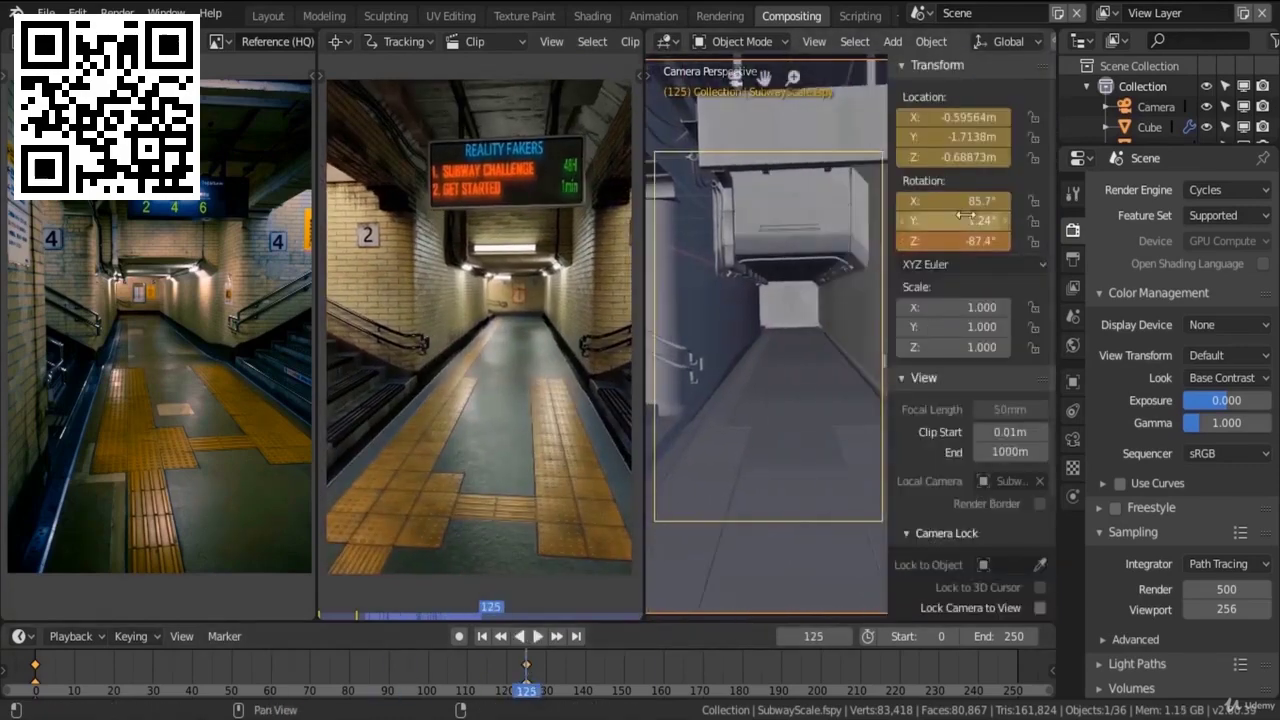
right_click(965, 217)
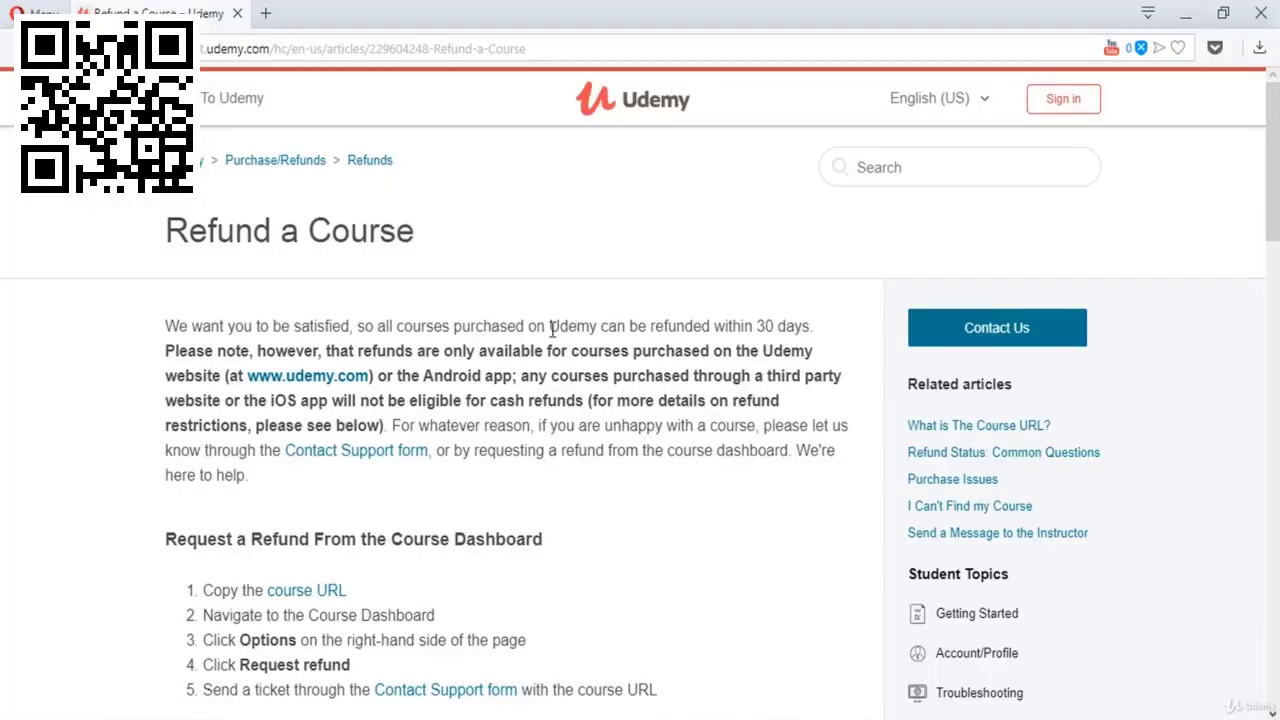
drag(551, 330, 797, 325)
click(690, 398)
scroll(507, 420, down, 3)
scroll(503, 420, down, 2)
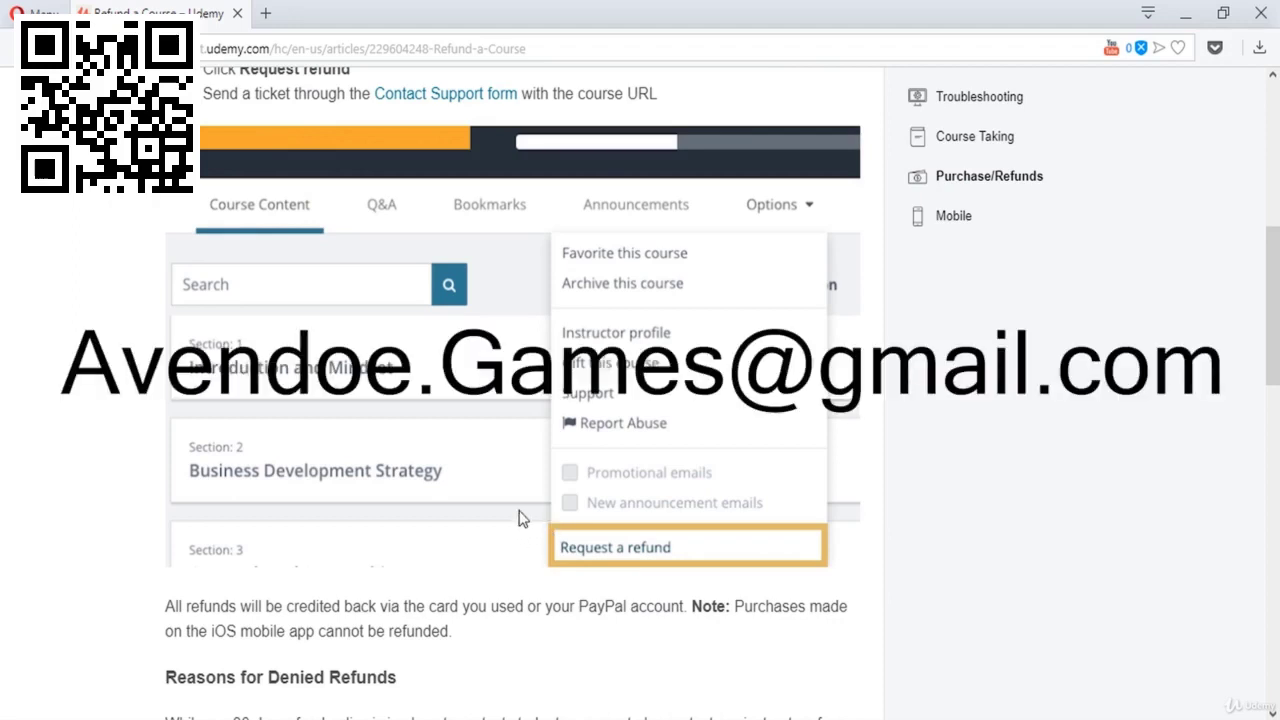
scroll(519, 518, up, 6)
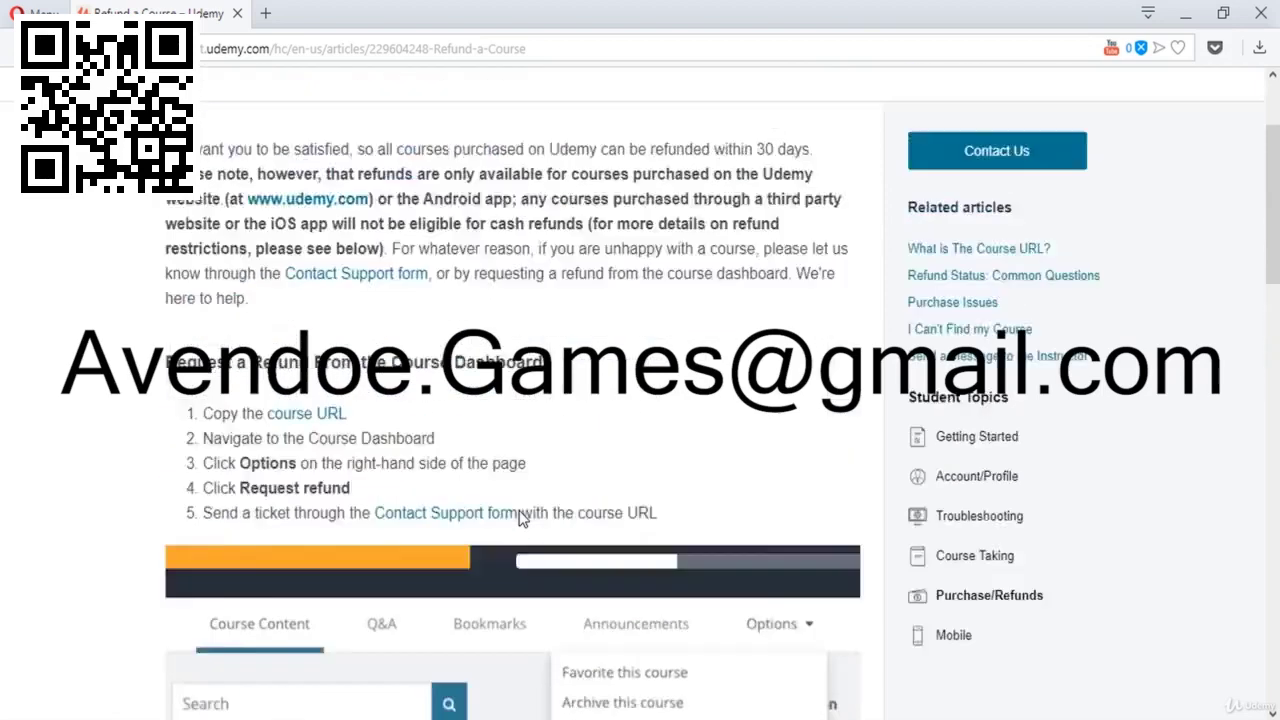